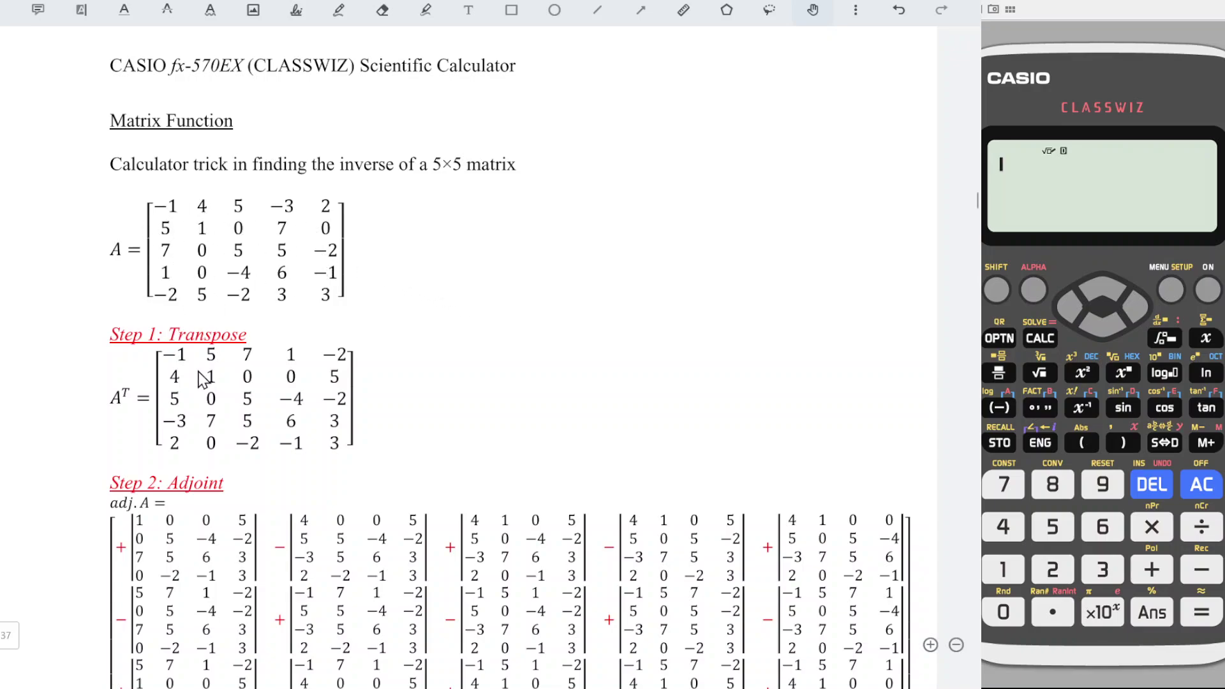
- Scroll down to the computed adj.A matrix and switch to pen annotation
{"action": "scroll", "coordinate": [337, 454], "scroll_direction": "down", "scroll_amount": 3}
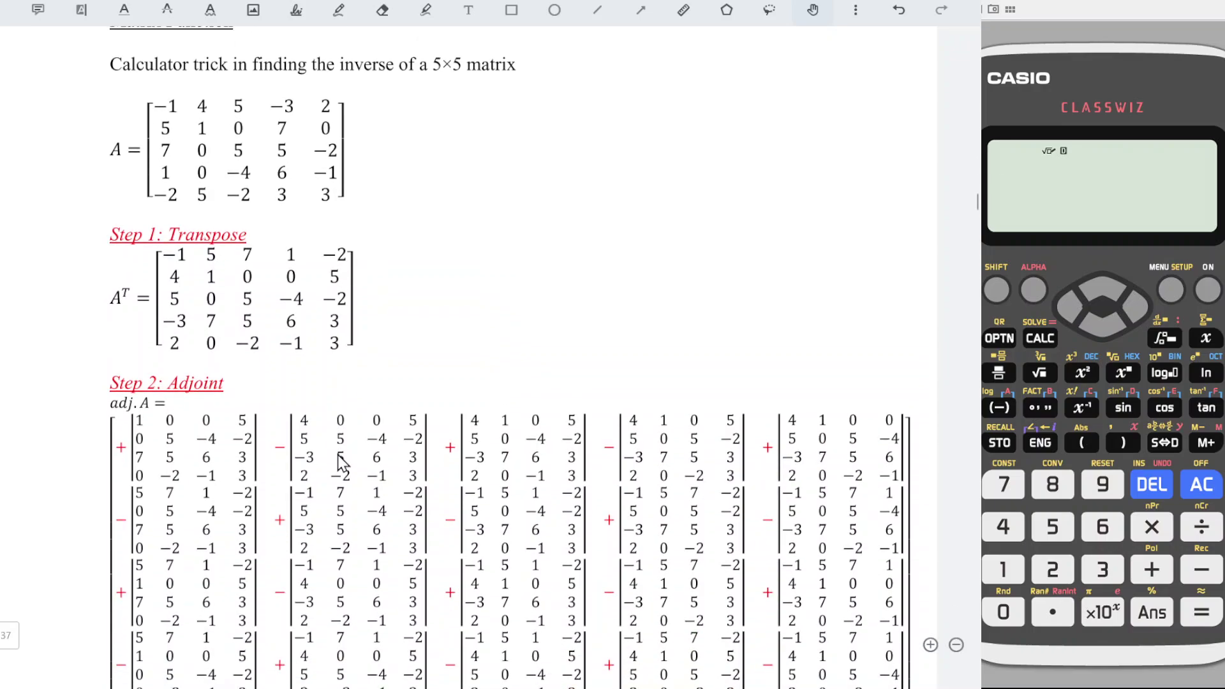
{"action": "scroll", "coordinate": [340, 461], "scroll_direction": "down", "scroll_amount": 2}
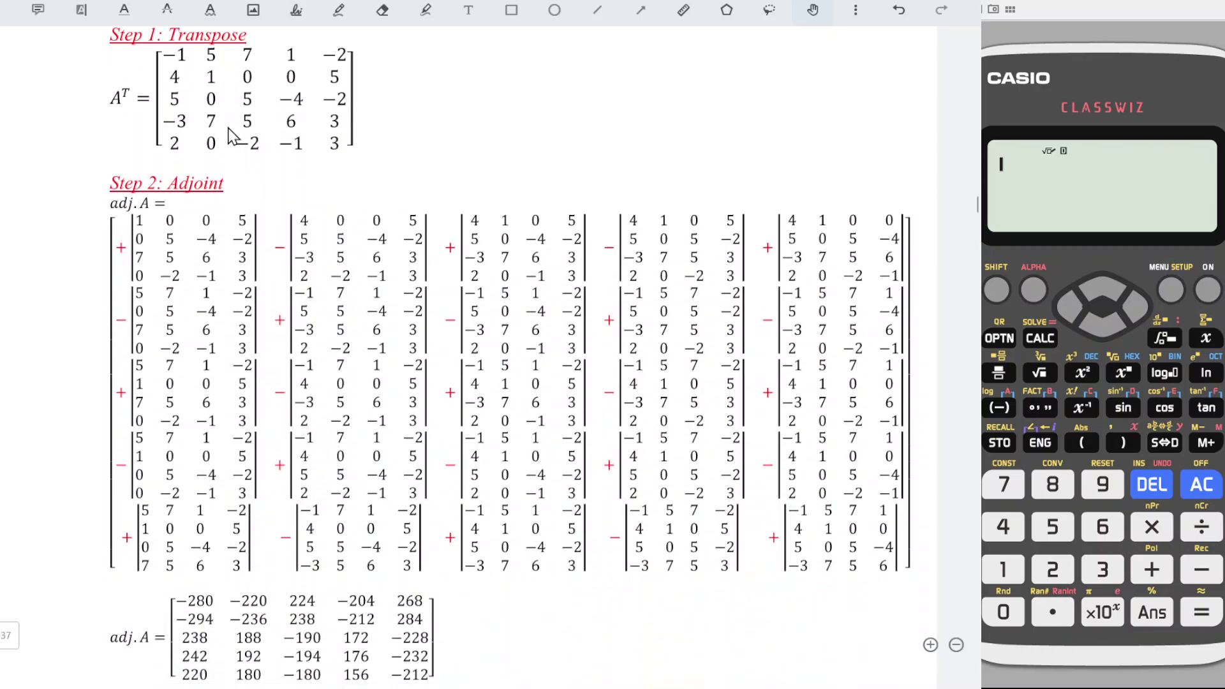
{"action": "left_click", "coordinate": [339, 8]}
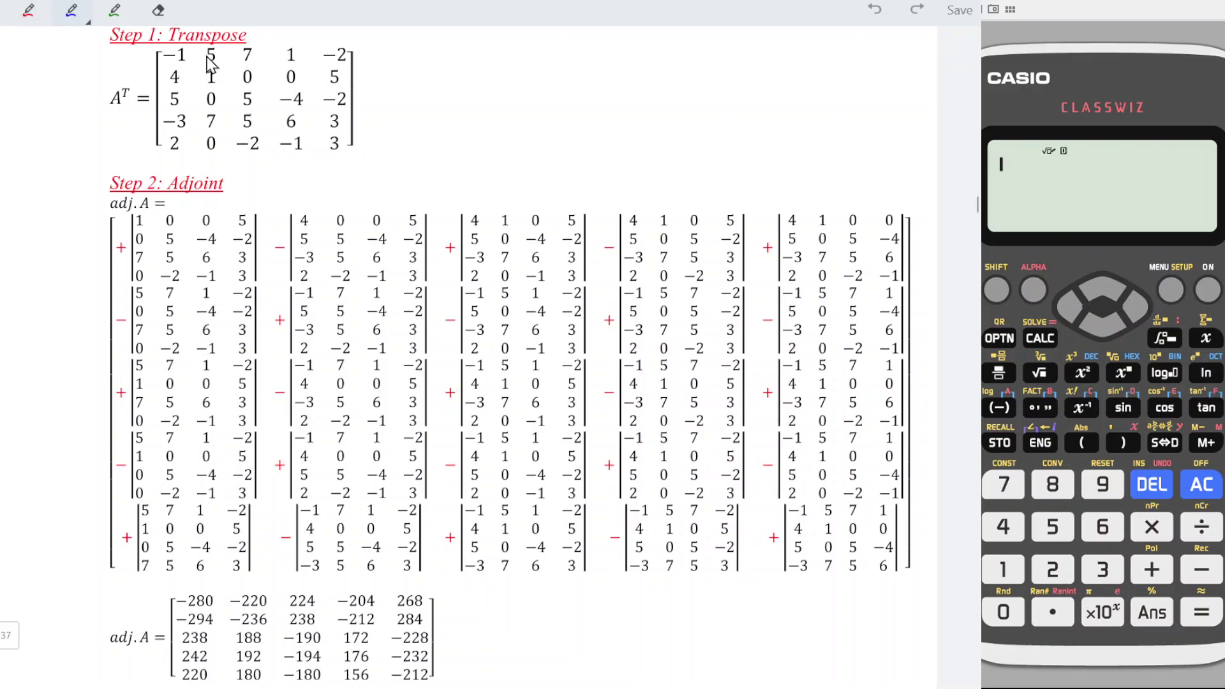
- Strike through row 1 and column 1 of A^T with the pen, then erase those marks
{"action": "left_click_drag", "start_coordinate": [169, 51], "coordinate": [349, 55]}
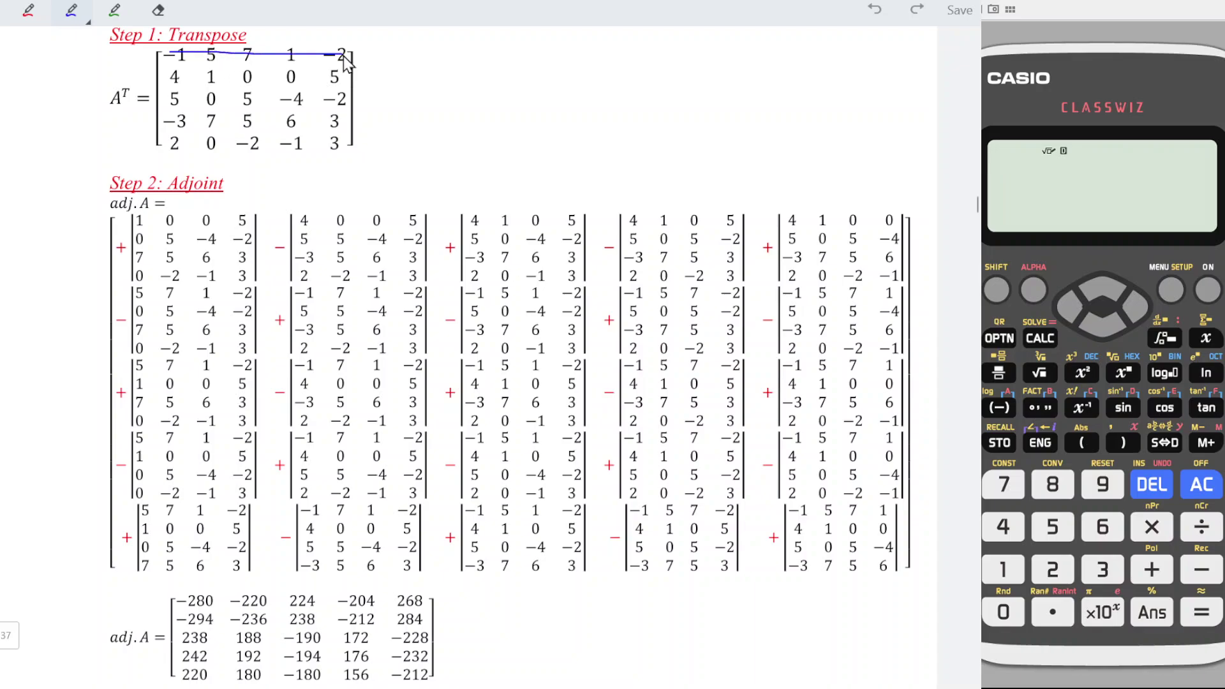
{"action": "left_click_drag", "start_coordinate": [177, 46], "coordinate": [174, 152]}
{"action": "left_click", "coordinate": [158, 10]}
{"action": "left_click_drag", "start_coordinate": [156, 58], "coordinate": [351, 55]}
{"action": "left_click_drag", "start_coordinate": [176, 58], "coordinate": [180, 153]}
- Strike through row 1 and column 2 of A^T in blue, erase them, and return to the hand tool
{"action": "left_click", "coordinate": [71, 11]}
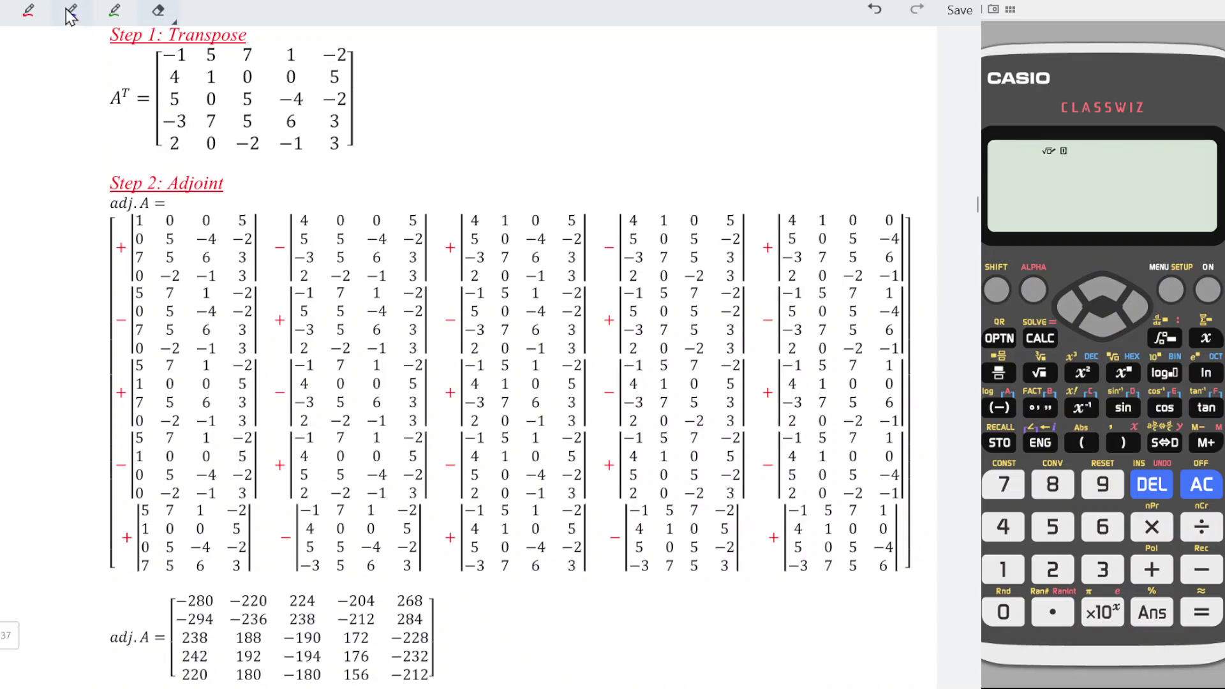
{"action": "left_click_drag", "start_coordinate": [169, 53], "coordinate": [363, 51]}
{"action": "left_click_drag", "start_coordinate": [209, 35], "coordinate": [206, 159]}
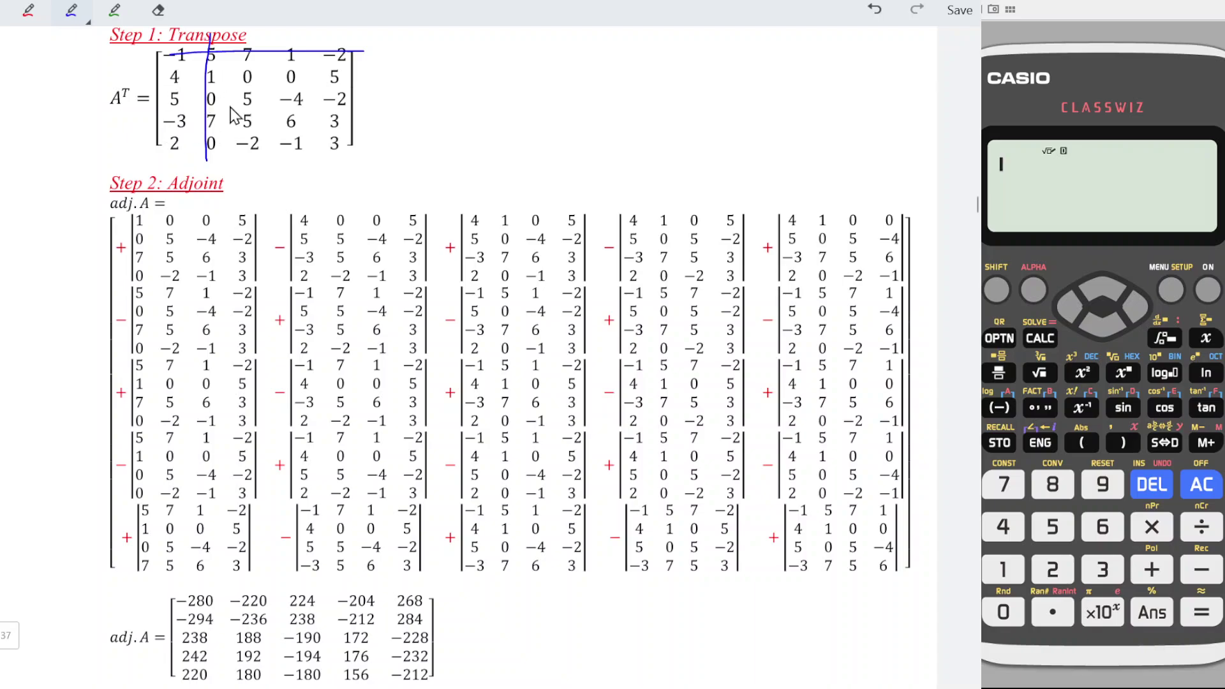
{"action": "left_click", "coordinate": [159, 11]}
{"action": "left_click_drag", "start_coordinate": [162, 52], "coordinate": [364, 51]}
{"action": "left_click_drag", "start_coordinate": [208, 35], "coordinate": [211, 162]}
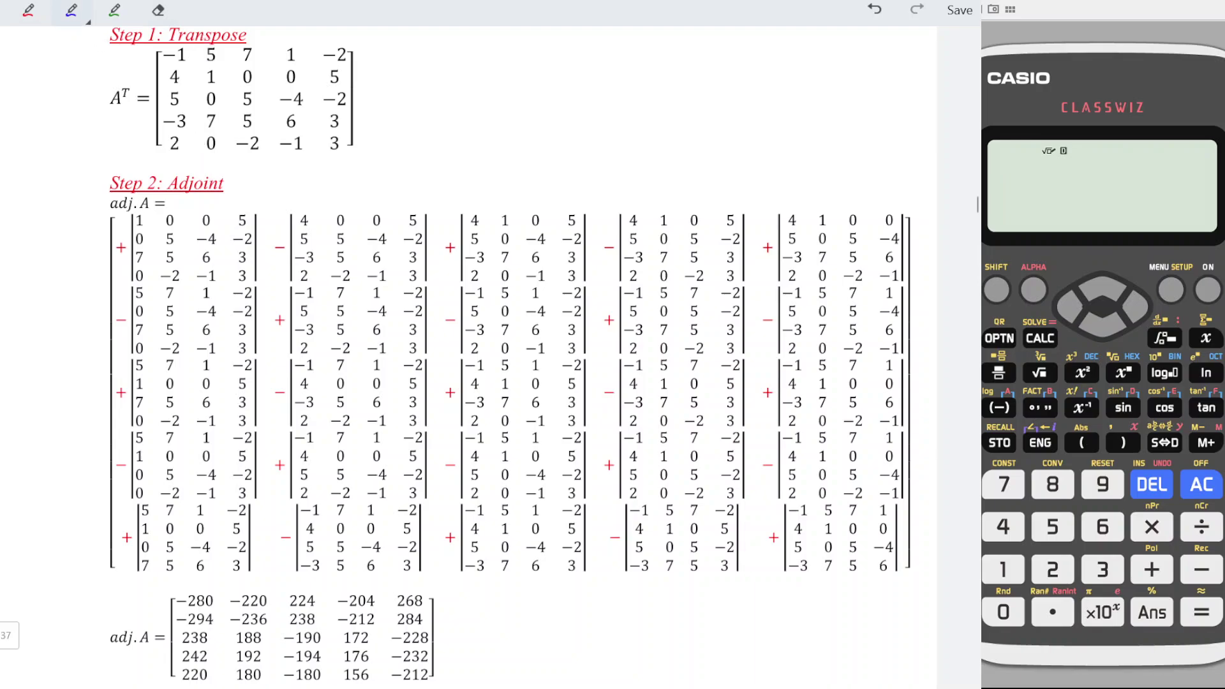
{"action": "key", "text": "Escape"}
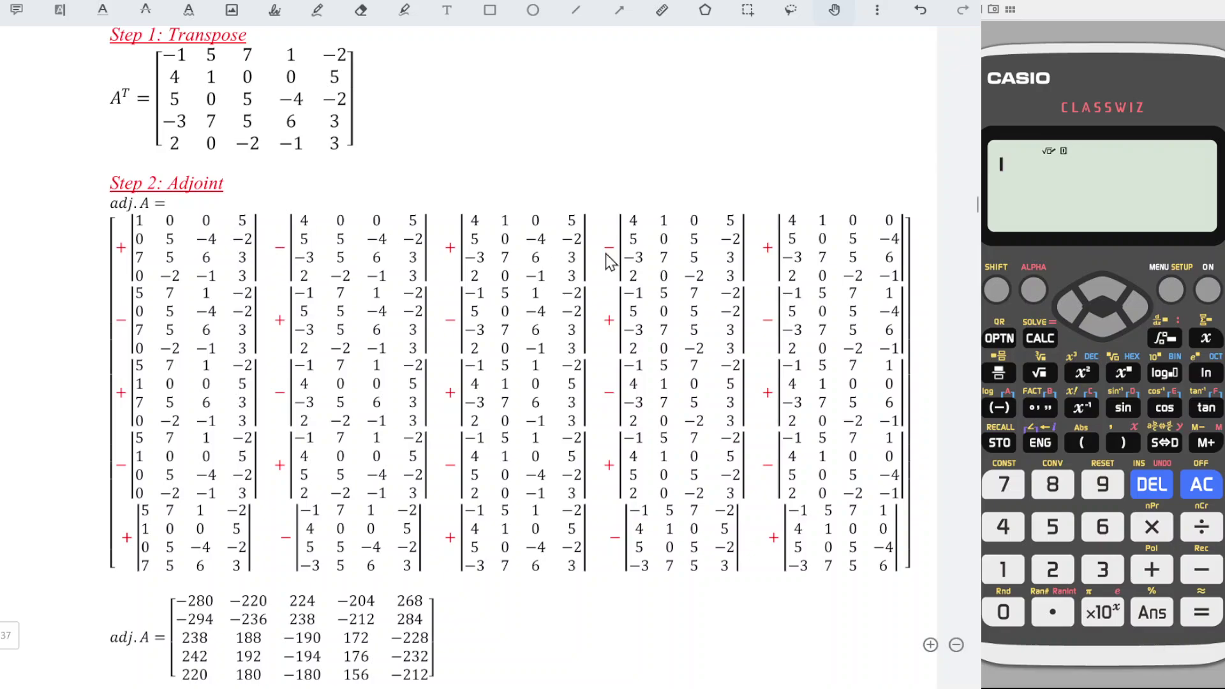
- Put the calculator into Matrix mode
{"action": "left_click", "coordinate": [1170, 291]}
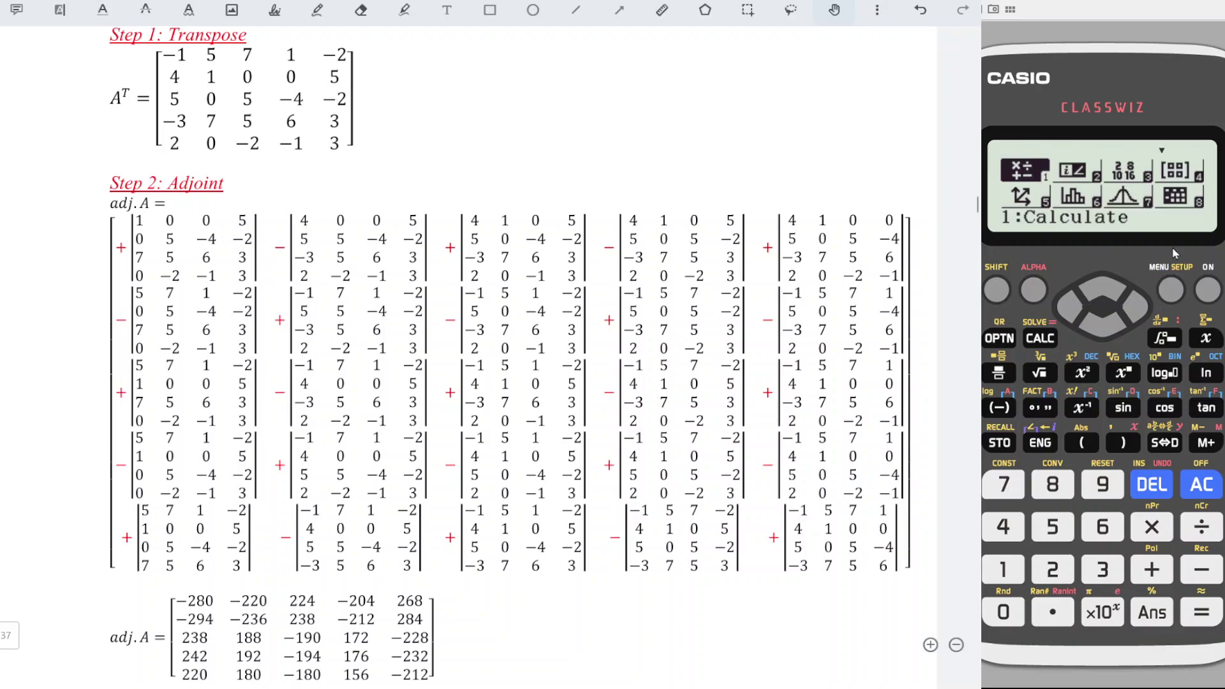
{"action": "left_click", "coordinate": [1142, 310]}
{"action": "left_click", "coordinate": [1142, 310]}
{"action": "left_click", "coordinate": [1142, 310]}
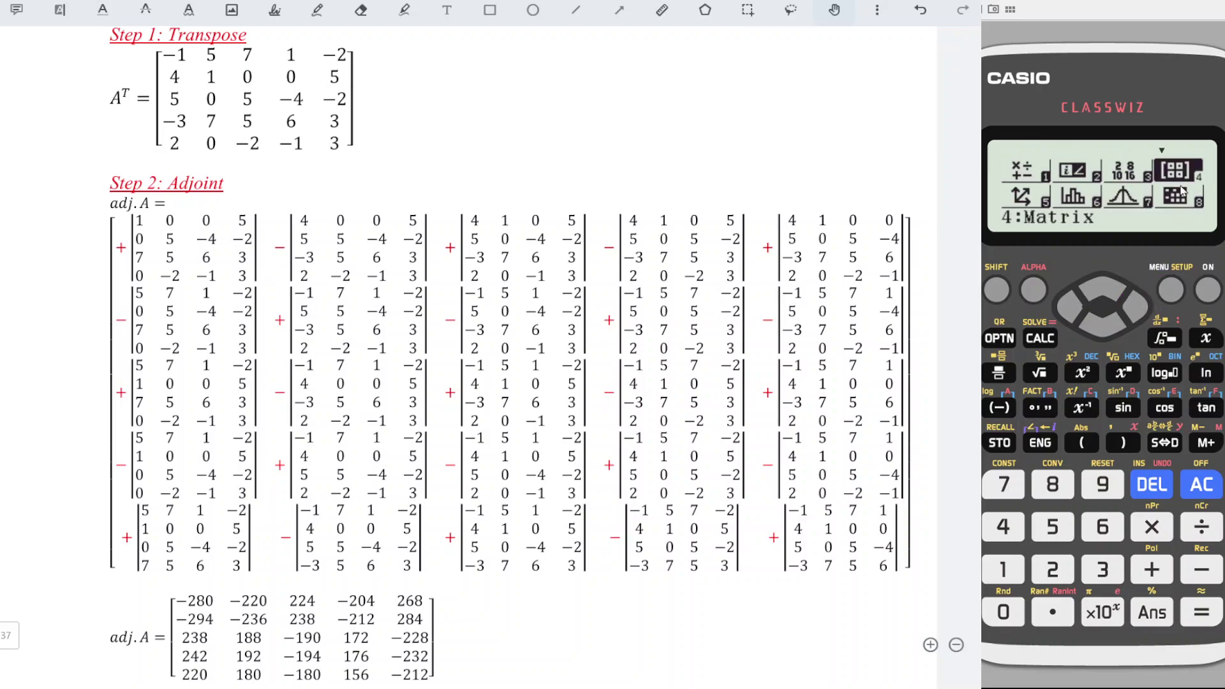
{"action": "left_click", "coordinate": [1002, 529]}
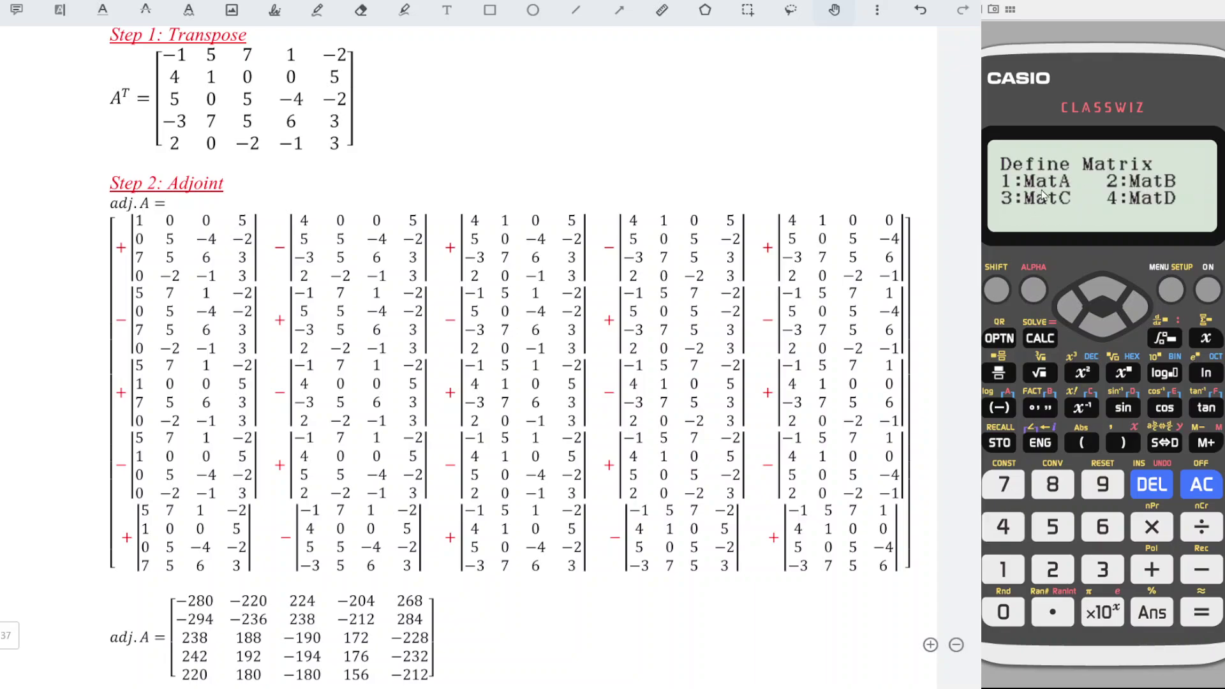
- Define MatA with 4 rows and 4 columns
{"action": "left_click", "coordinate": [1001, 568]}
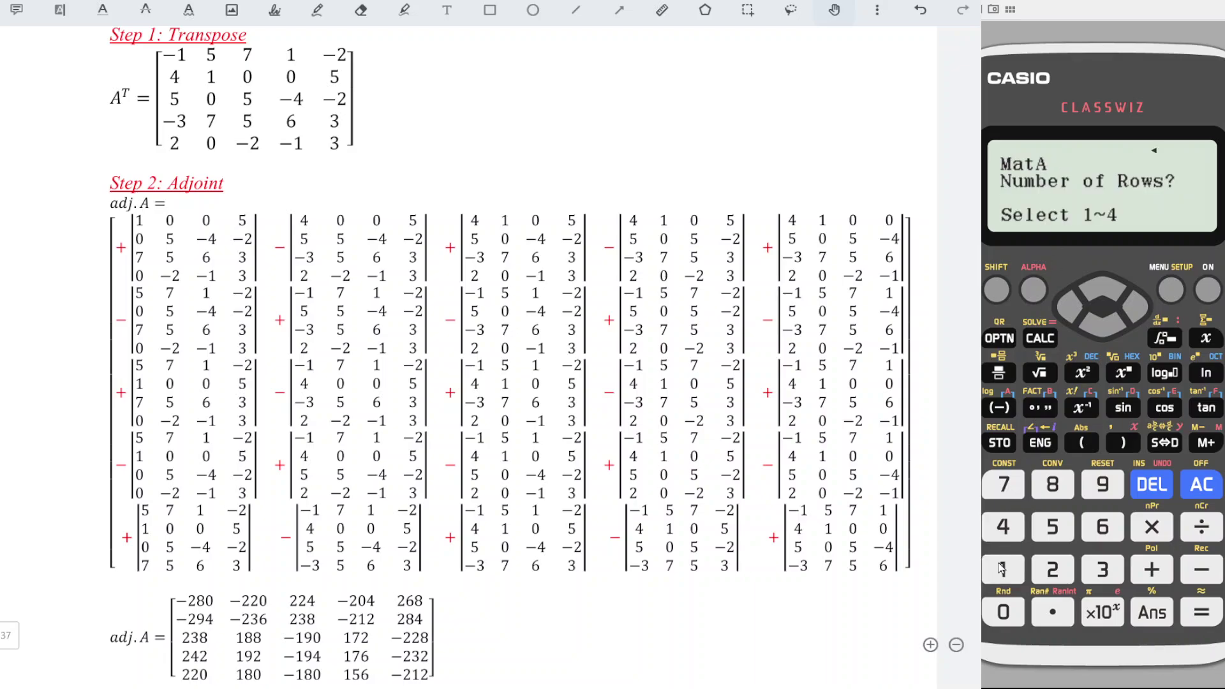
{"action": "left_click_drag", "start_coordinate": [139, 223], "coordinate": [179, 277]}
{"action": "left_click", "coordinate": [181, 278]}
{"action": "key", "text": "4"}
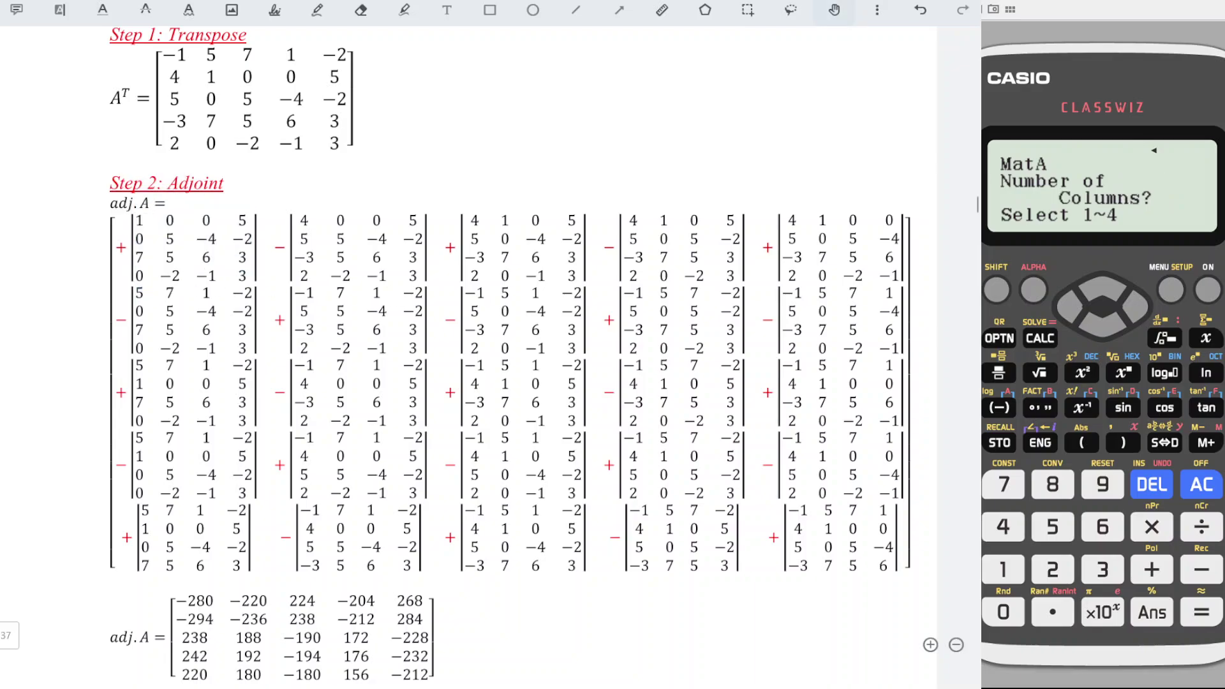
{"action": "left_click", "coordinate": [1003, 528]}
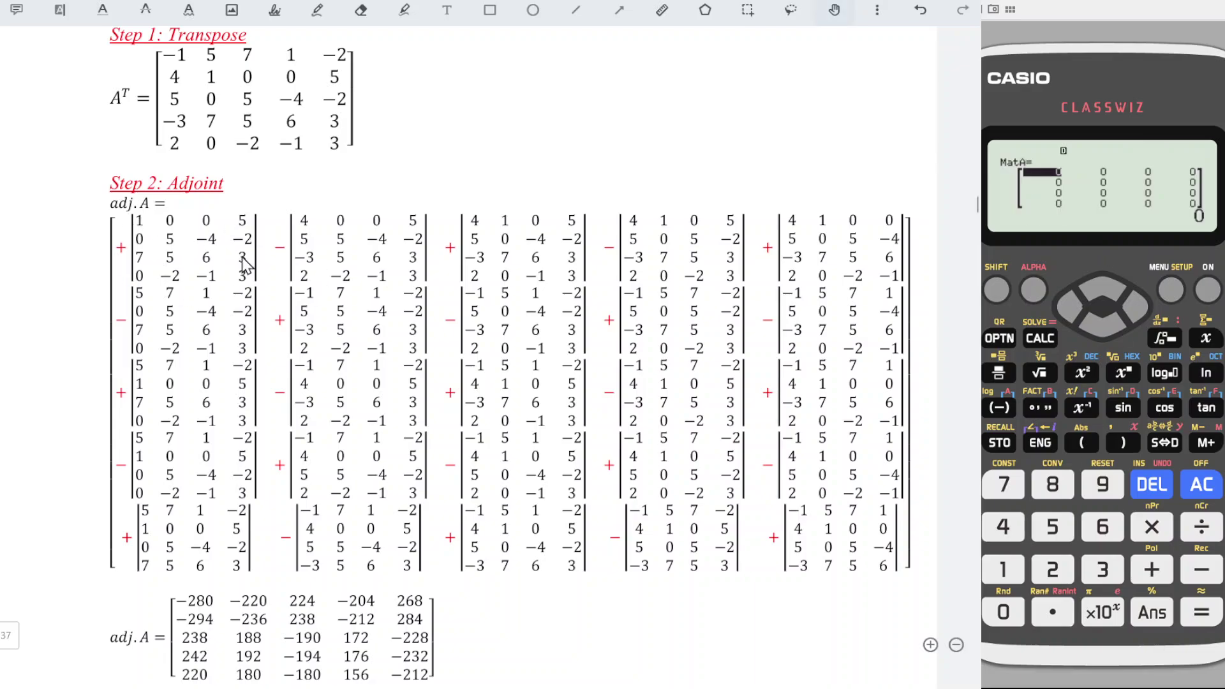
- Enter MatA's first two rows: 1, 0, 0, 5 and 0, 5, −4, −2
{"action": "left_click", "coordinate": [626, 178]}
{"action": "key", "text": "1"}
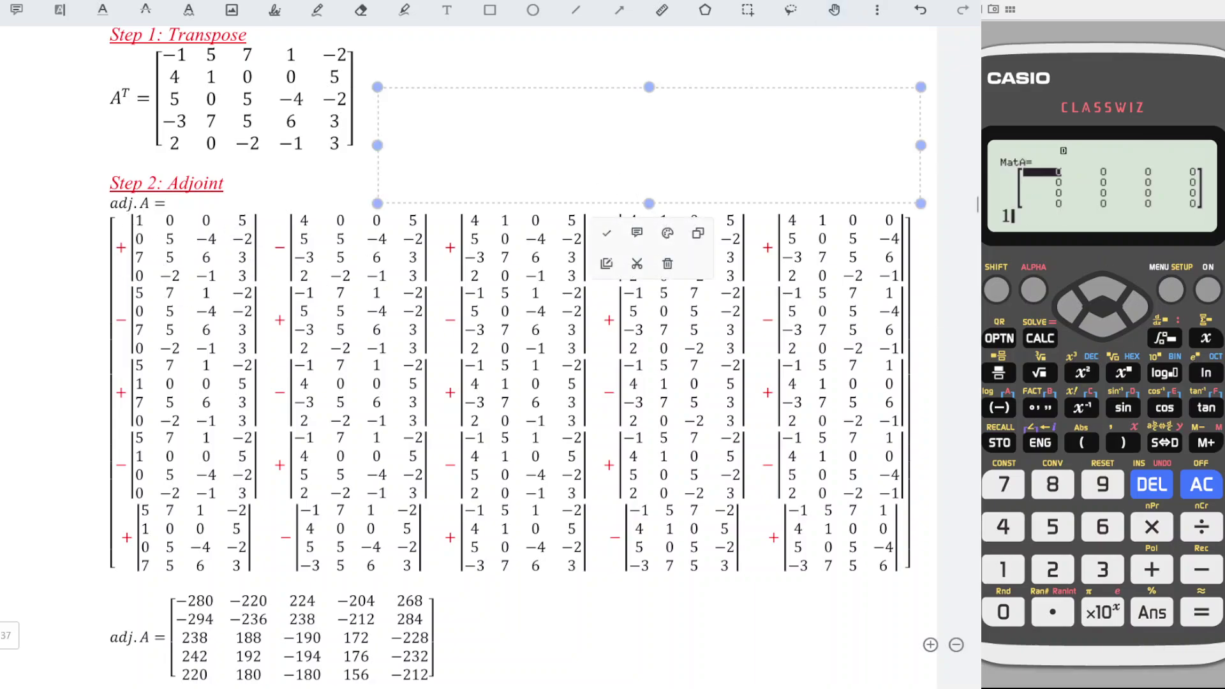
{"action": "key", "text": "Return"}
{"action": "key", "text": "0"}
{"action": "key", "text": "Return"}
{"action": "key", "text": "0"}
{"action": "key", "text": "Return"}
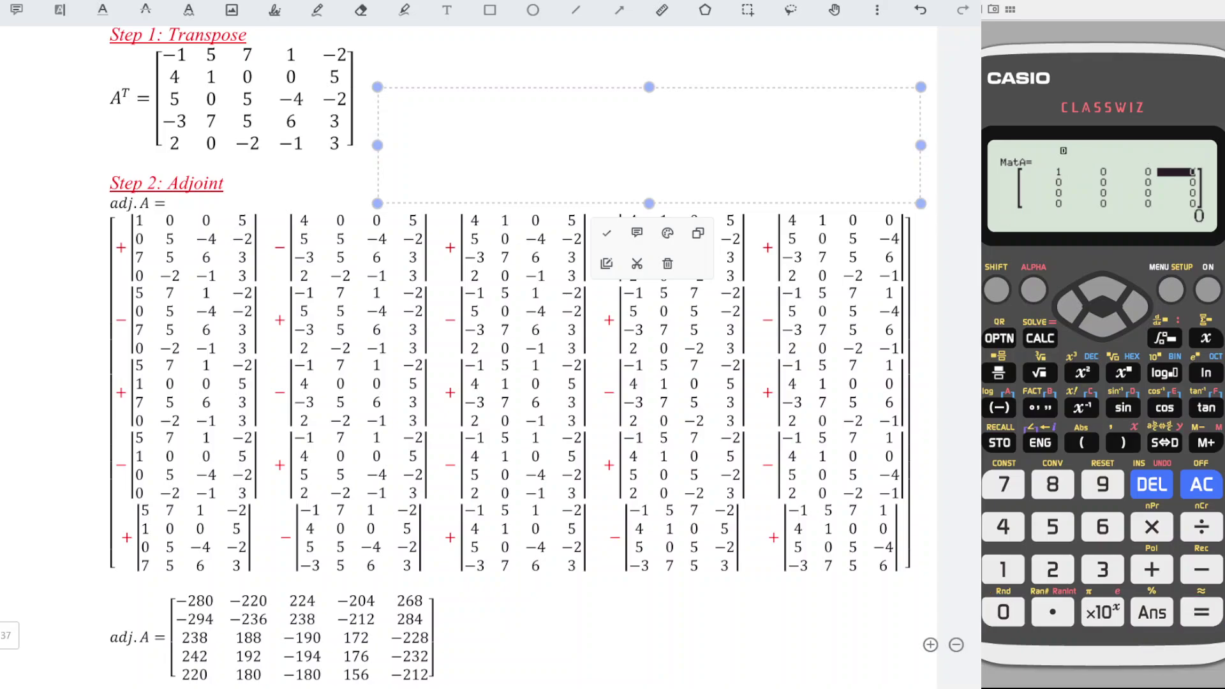
{"action": "key", "text": "5"}
{"action": "key", "text": "Return"}
{"action": "key", "text": "0"}
{"action": "key", "text": "Return"}
{"action": "key", "text": "5"}
{"action": "key", "text": "Return"}
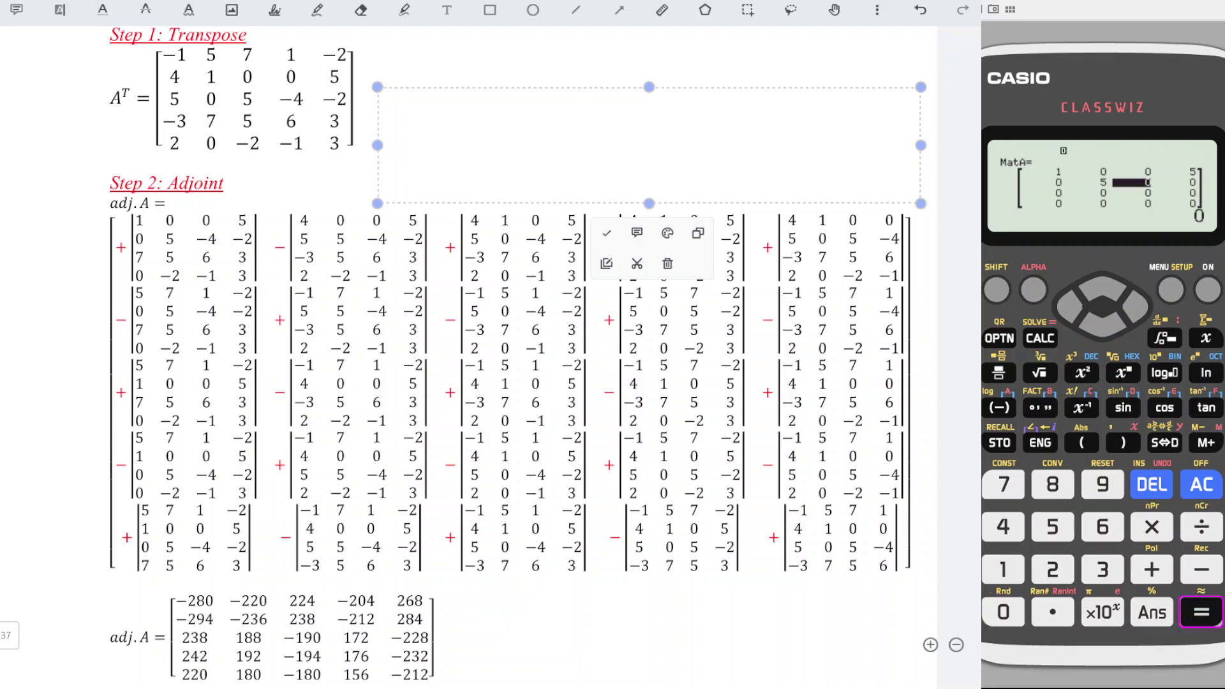
{"action": "key", "text": "minus"}
{"action": "key", "text": "4"}
{"action": "key", "text": "Return"}
{"action": "key", "text": "minus"}
{"action": "key", "text": "2"}
{"action": "key", "text": "Return"}
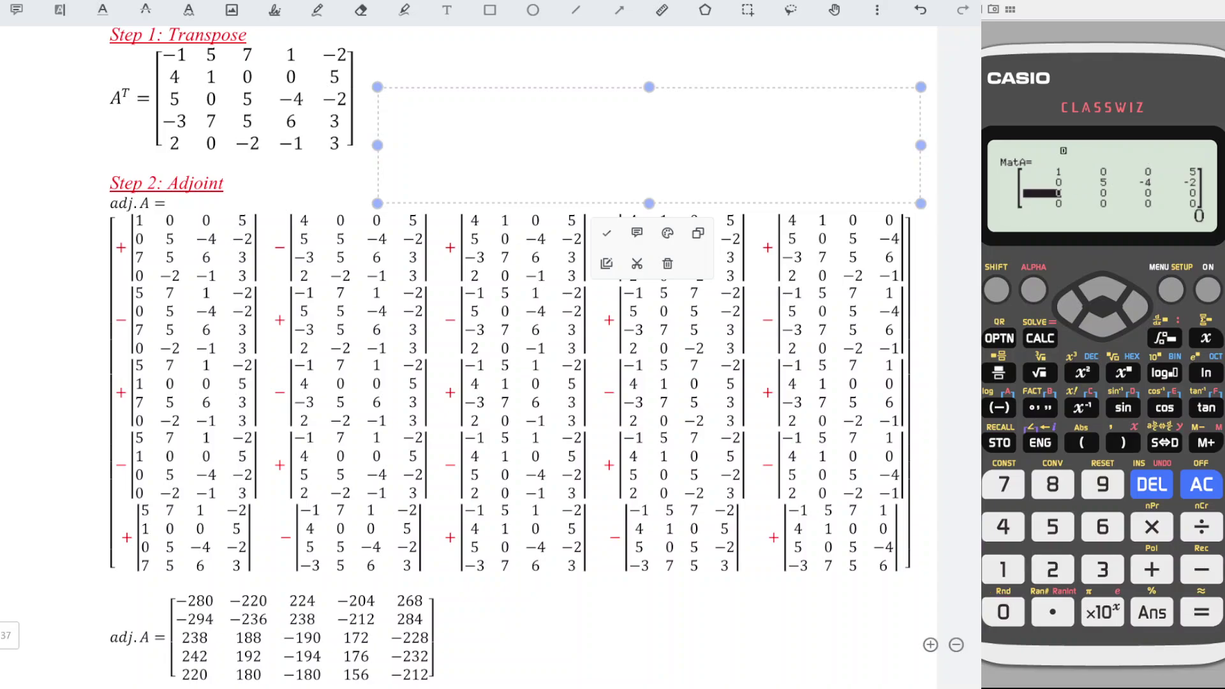
- Enter rows three and four, 7, 5, 6, 3 and 0, −2, −1, 3, then return to the calculation screen
{"action": "key", "text": "7"}
{"action": "key", "text": "Return"}
{"action": "key", "text": "5"}
{"action": "key", "text": "Return"}
{"action": "key", "text": "6"}
{"action": "key", "text": "Return"}
{"action": "key", "text": "3"}
{"action": "key", "text": "Return"}
{"action": "key", "text": "0"}
{"action": "key", "text": "Return"}
{"action": "key", "text": "minus"}
{"action": "key", "text": "2"}
{"action": "key", "text": "Return"}
{"action": "key", "text": "1"}
{"action": "key", "text": "Return"}
{"action": "key", "text": "3"}
{"action": "key", "text": "Return"}
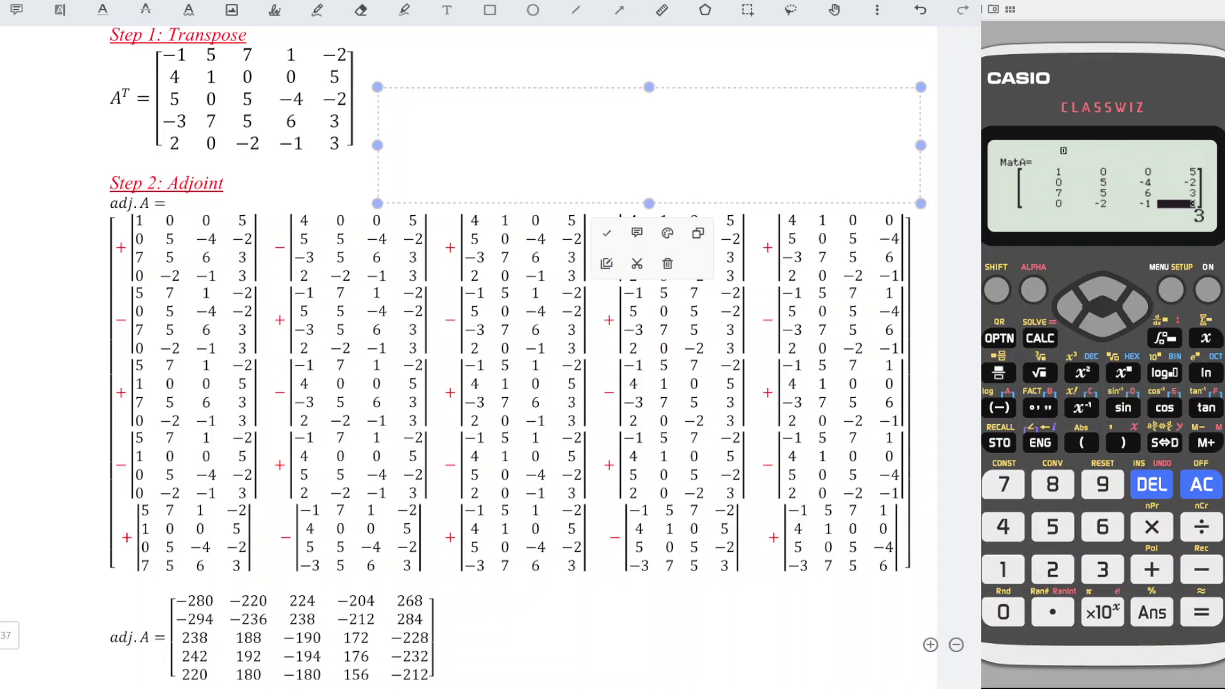
{"action": "left_click", "coordinate": [1196, 486]}
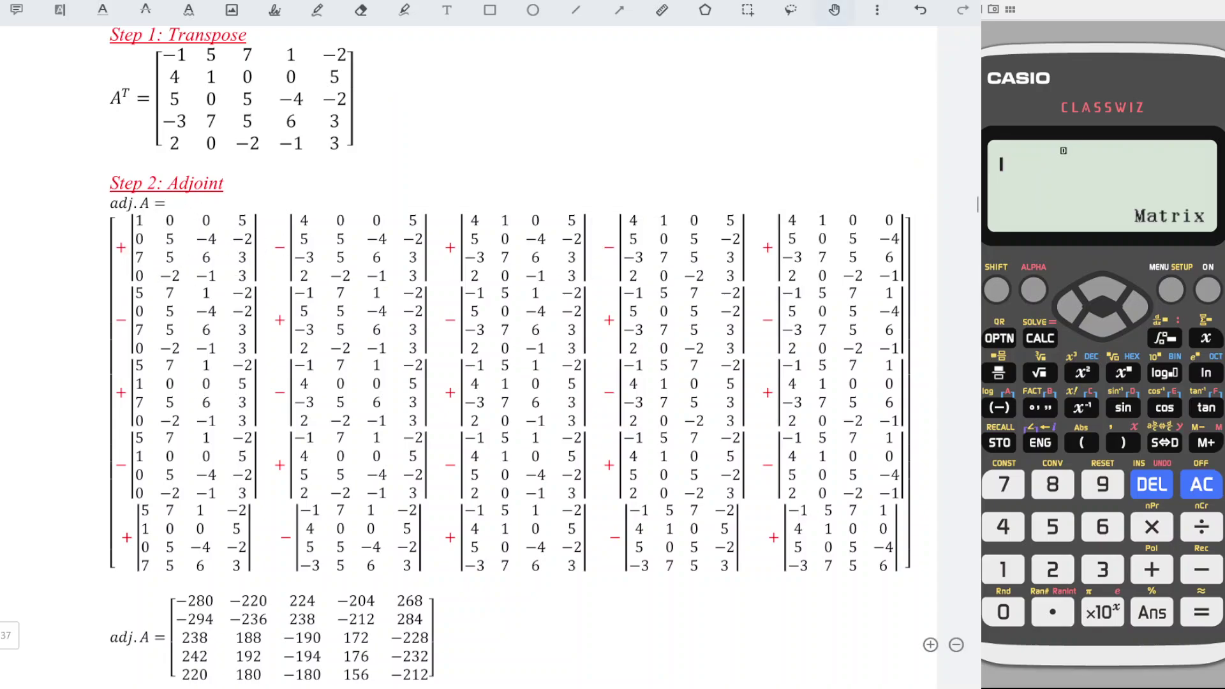
- Evaluate Det(MatA) to get −280, the first entry of adj.A
{"action": "key", "text": "o"}
{"action": "key", "text": "Down"}
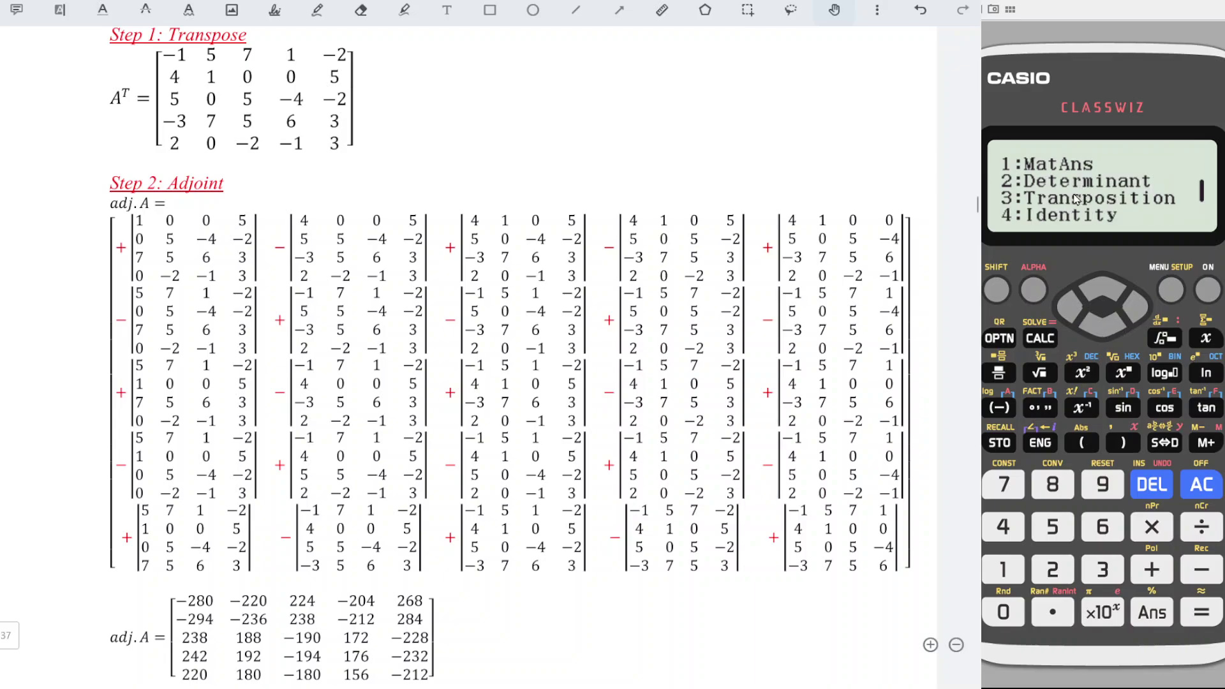
{"action": "left_click", "coordinate": [1059, 577]}
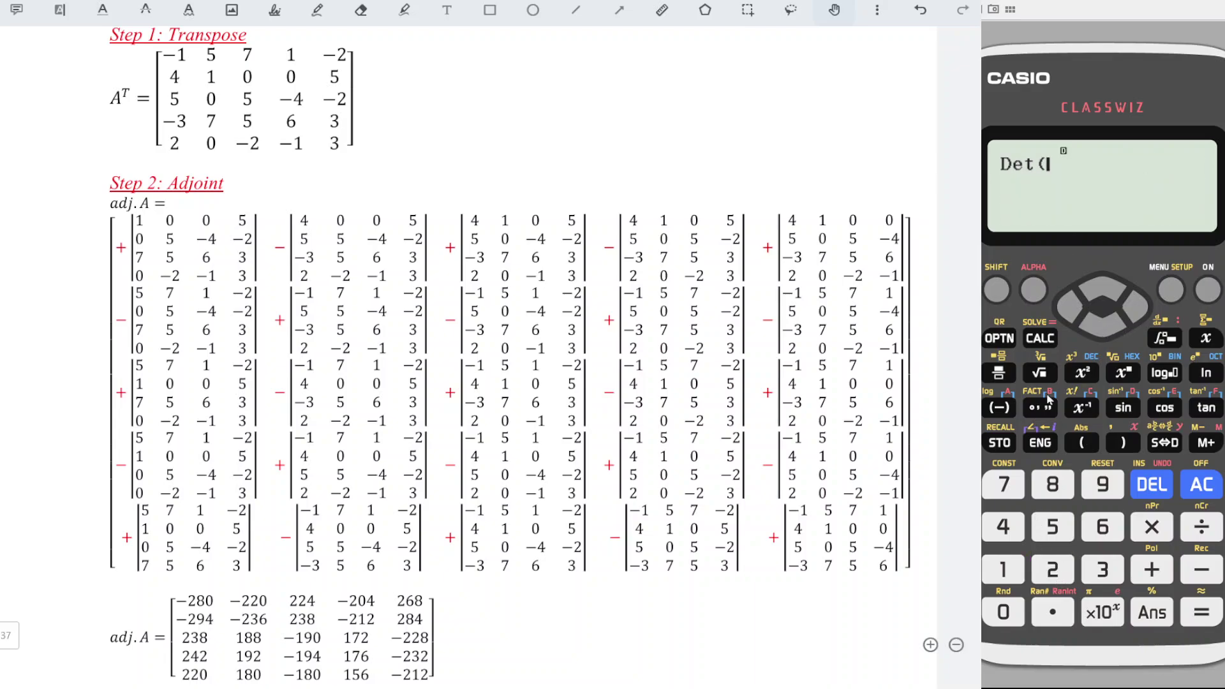
{"action": "left_click", "coordinate": [998, 340]}
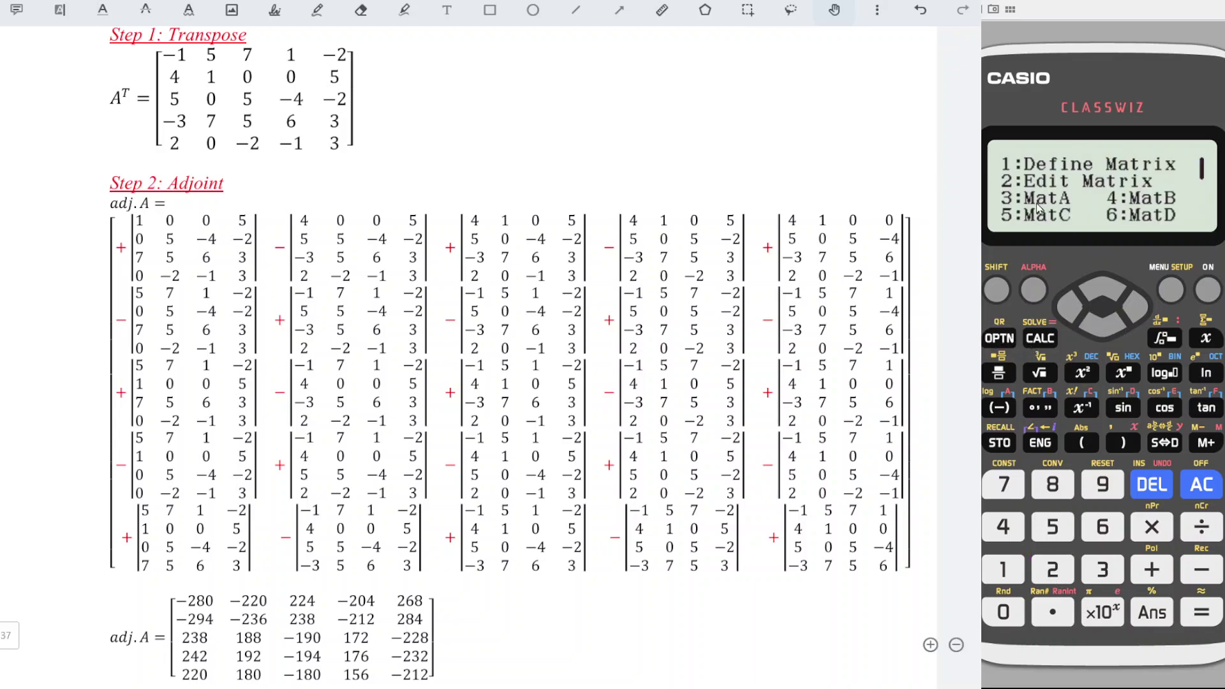
{"action": "left_click", "coordinate": [1100, 574]}
{"action": "left_click", "coordinate": [1201, 617]}
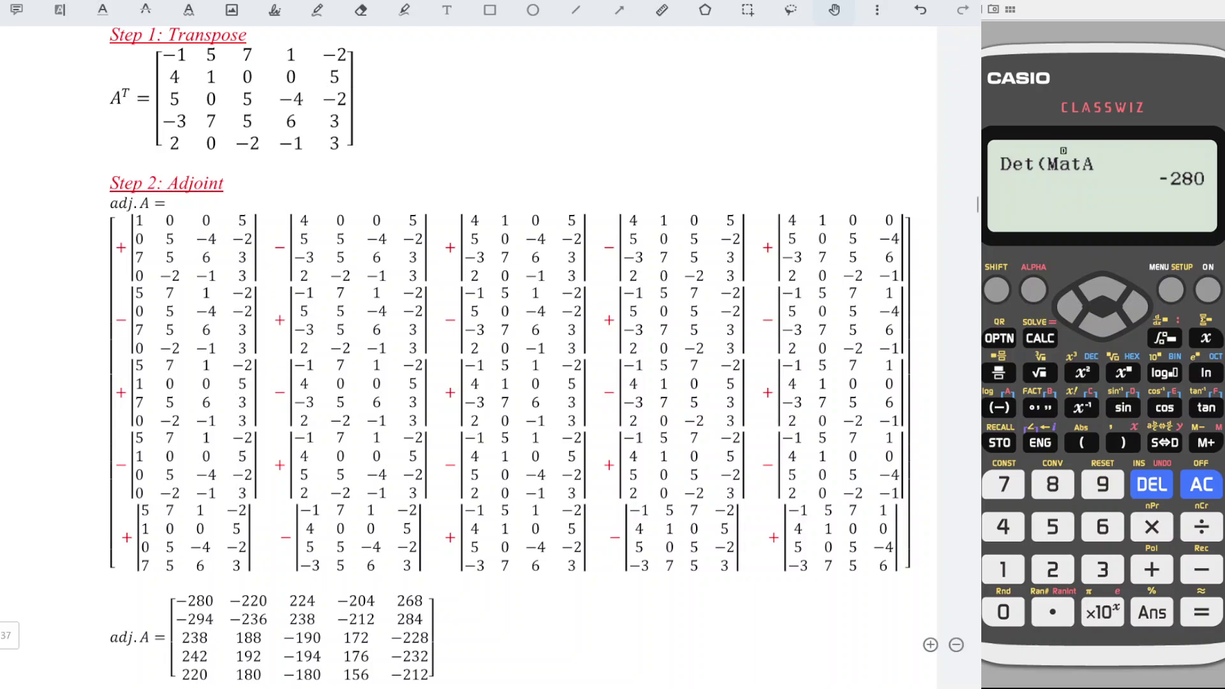
{"action": "left_click", "coordinate": [998, 339]}
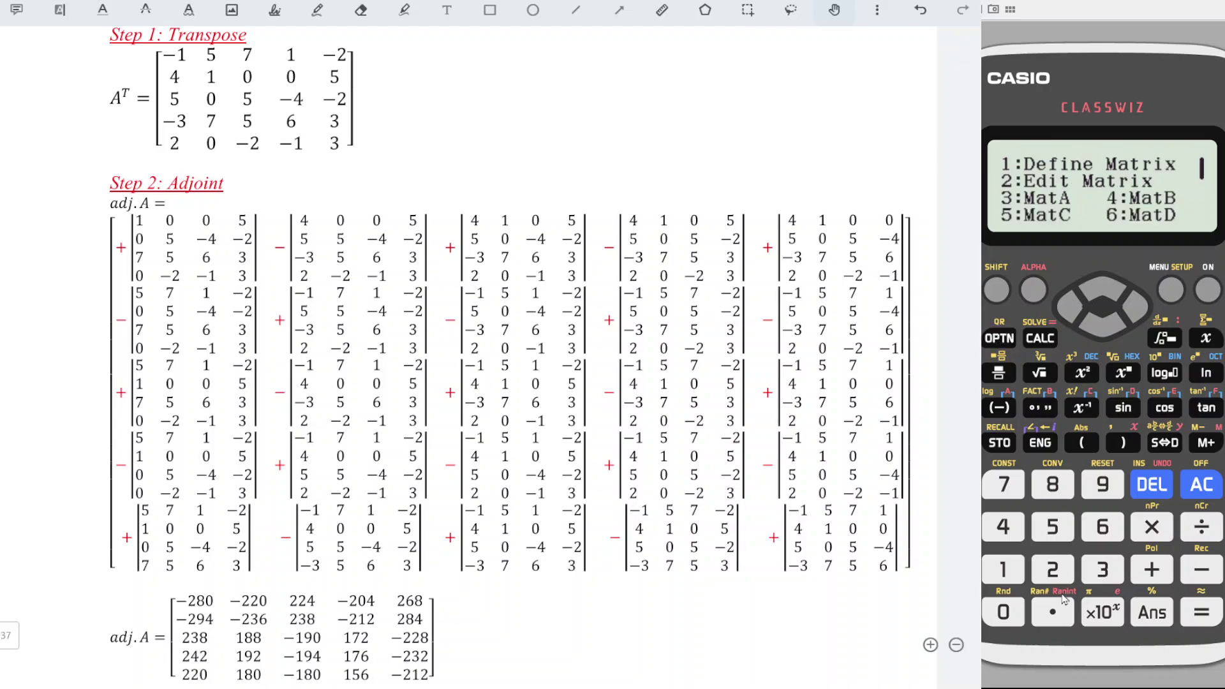
- Change MatA's first row to 5, 7, 1, −2
{"action": "left_click", "coordinate": [1052, 569]}
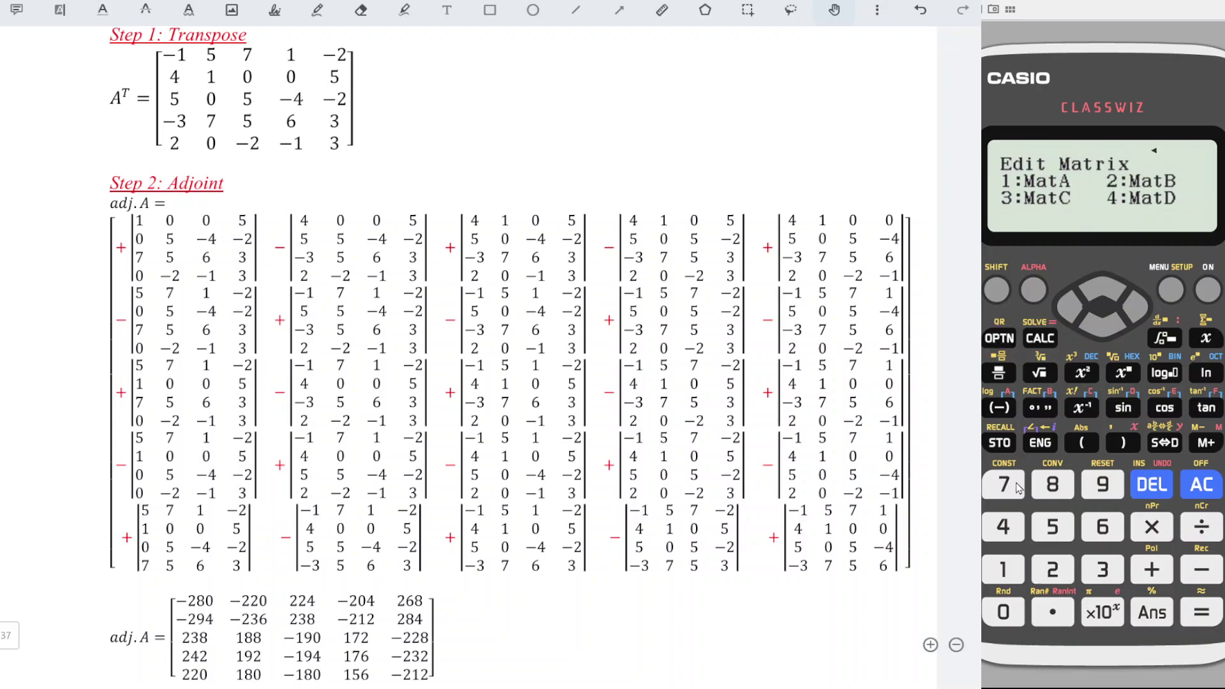
{"action": "left_click", "coordinate": [1004, 570]}
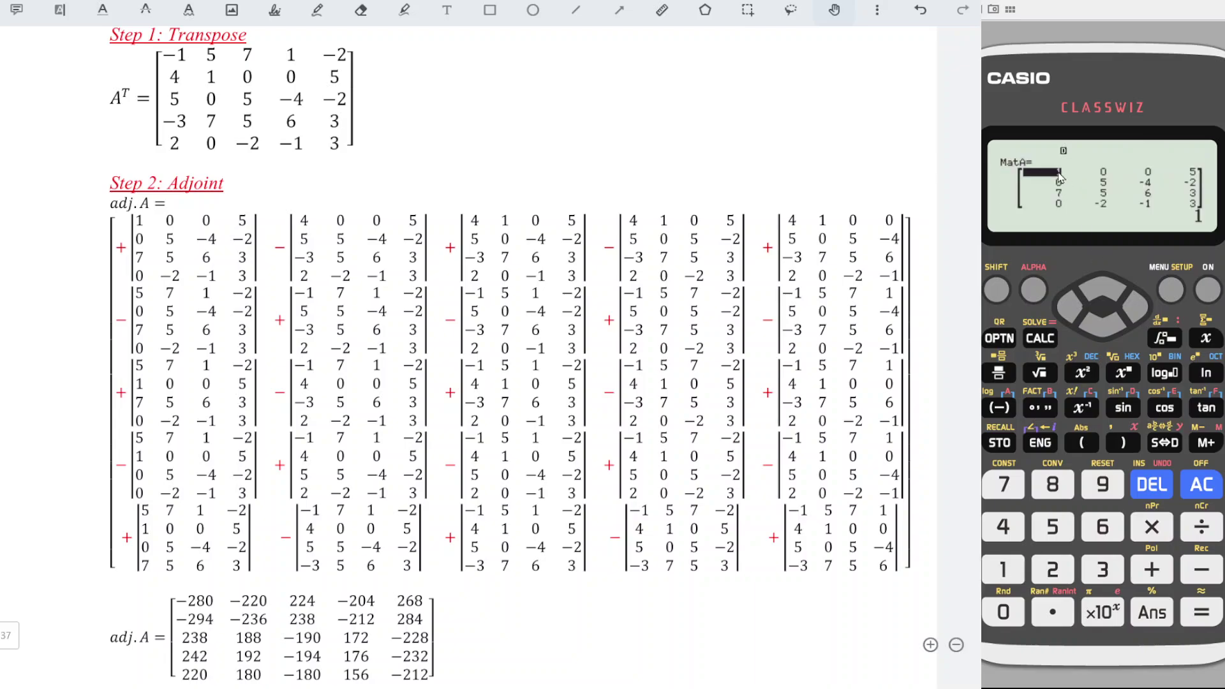
{"action": "key", "text": "5"}
{"action": "key", "text": "Return"}
{"action": "key", "text": "7"}
{"action": "key", "text": "Return"}
{"action": "key", "text": "1"}
{"action": "key", "text": "Return"}
{"action": "key", "text": "minus"}
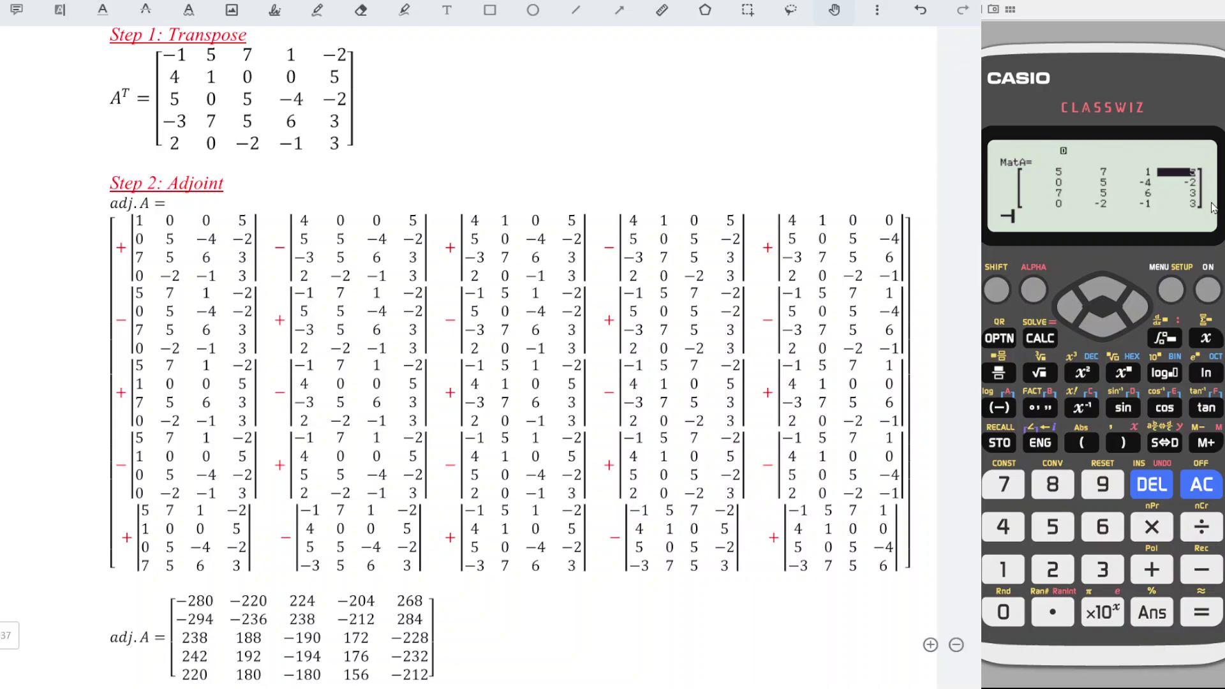
{"action": "key", "text": "2"}
{"action": "key", "text": "Return"}
{"action": "left_click", "coordinate": [1200, 481]}
- Compute −Det(MatA), giving −294
{"action": "key", "text": "o"}
{"action": "left_click", "coordinate": [1105, 330]}
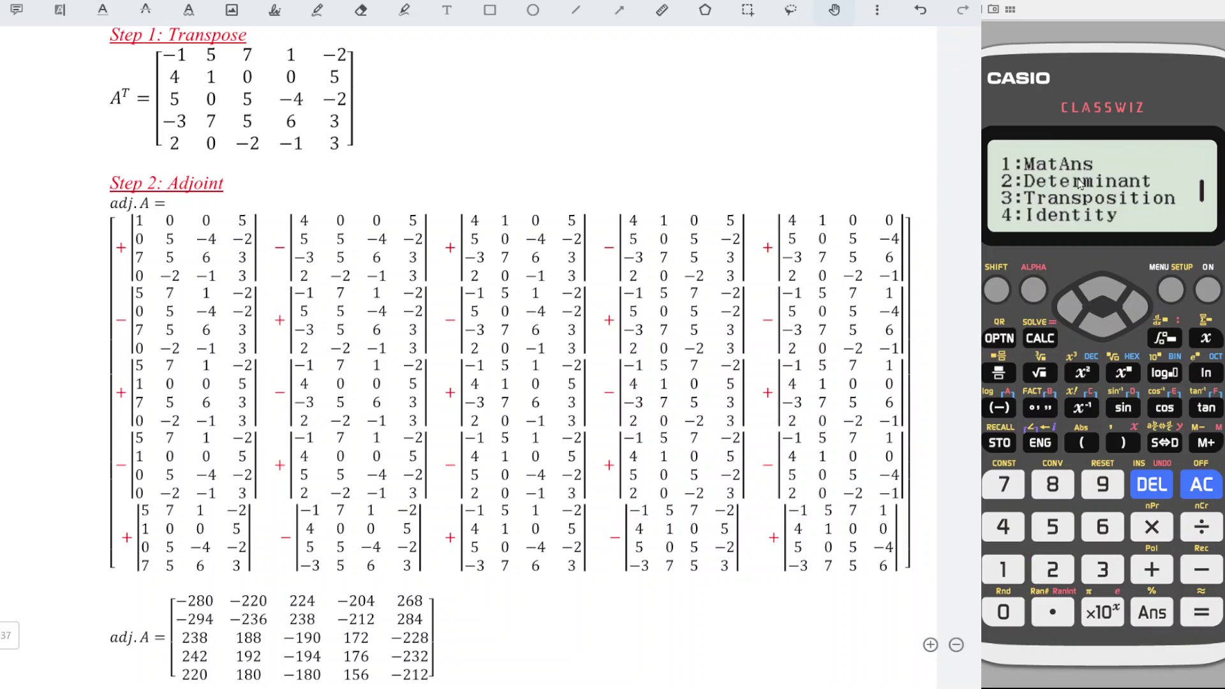
{"action": "left_click", "coordinate": [1054, 574]}
{"action": "left_click", "coordinate": [998, 338]}
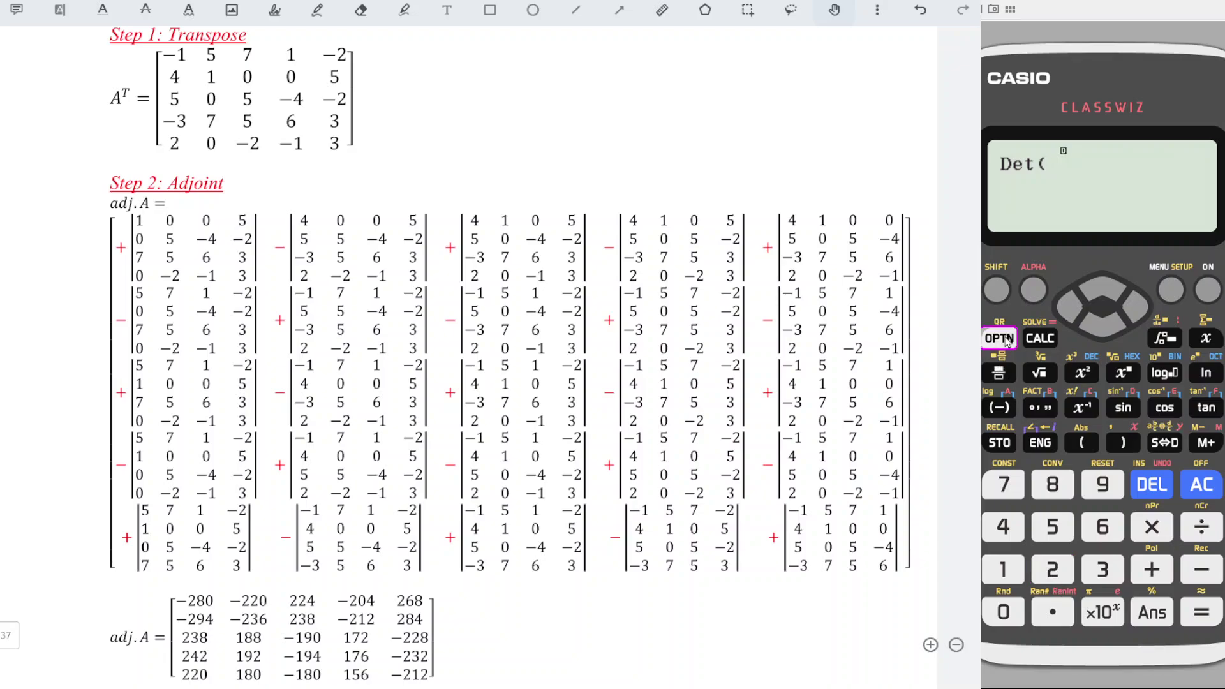
{"action": "left_click", "coordinate": [1099, 569]}
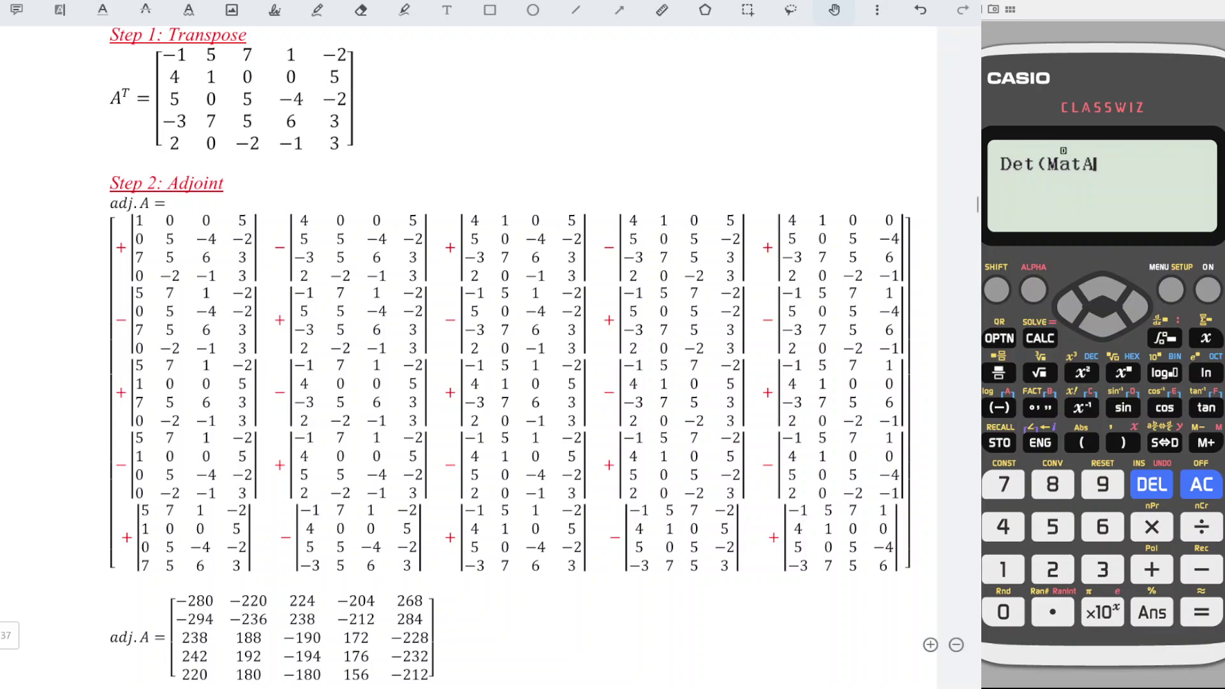
{"action": "left_click", "coordinate": [1068, 315]}
{"action": "left_click", "coordinate": [999, 407]}
{"action": "left_click", "coordinate": [1208, 622]}
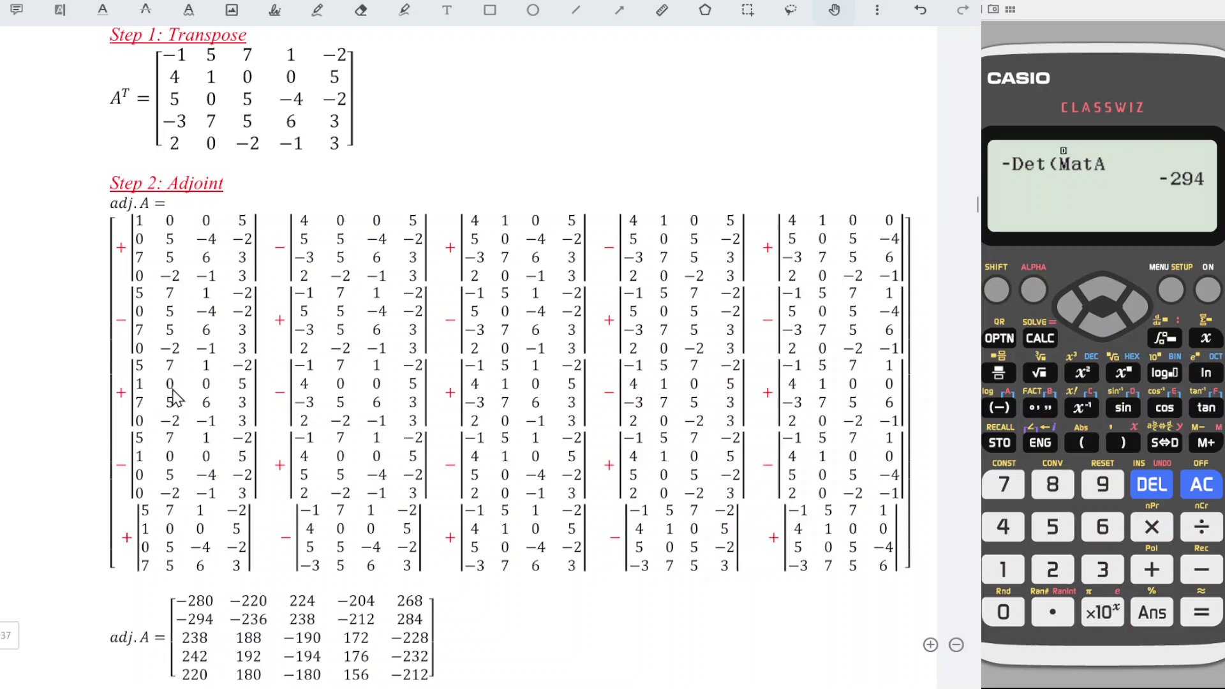
{"action": "left_click", "coordinate": [999, 338]}
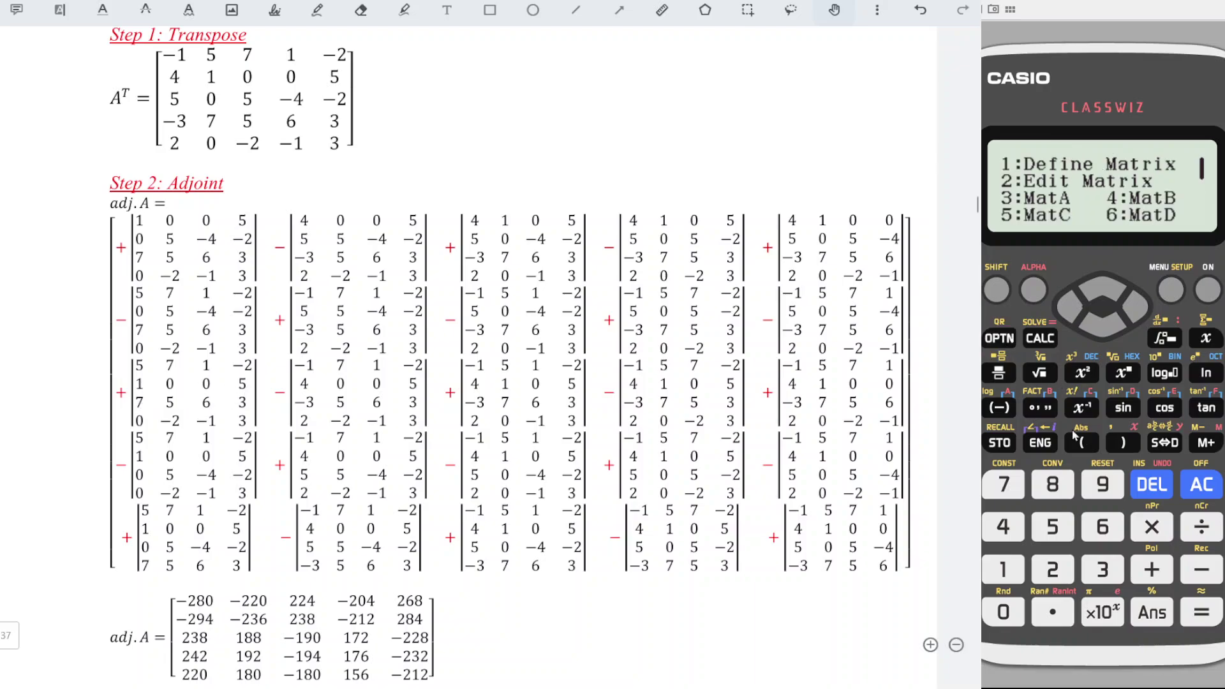
- Change MatA's second row to 1, 0, 0, 5
{"action": "left_click", "coordinate": [1052, 569]}
{"action": "left_click", "coordinate": [994, 567]}
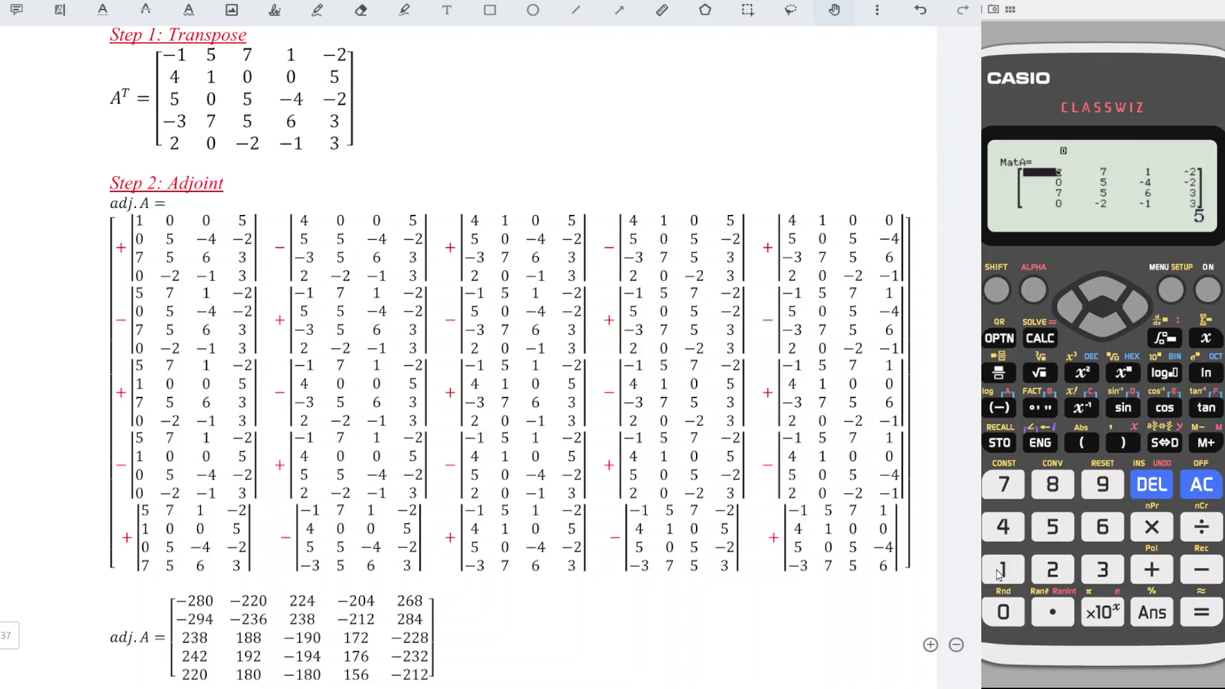
{"action": "key", "text": "Down"}
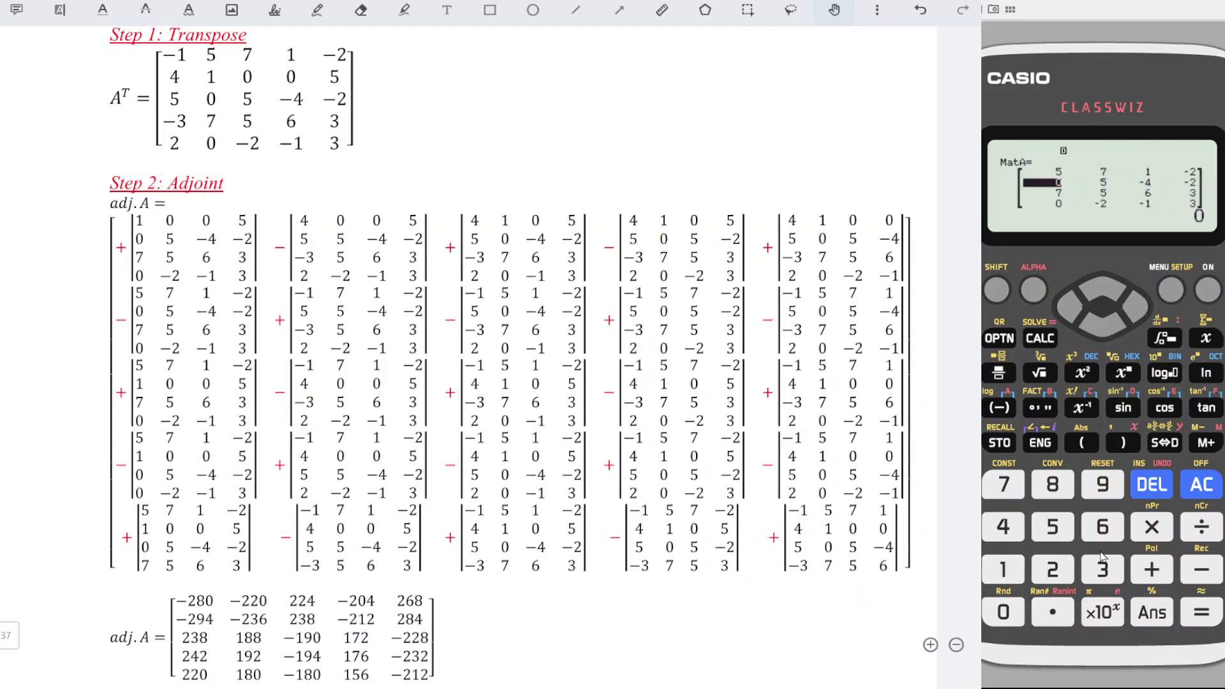
{"action": "key", "text": "1"}
{"action": "key", "text": "Return"}
{"action": "key", "text": "0"}
{"action": "key", "text": "Return"}
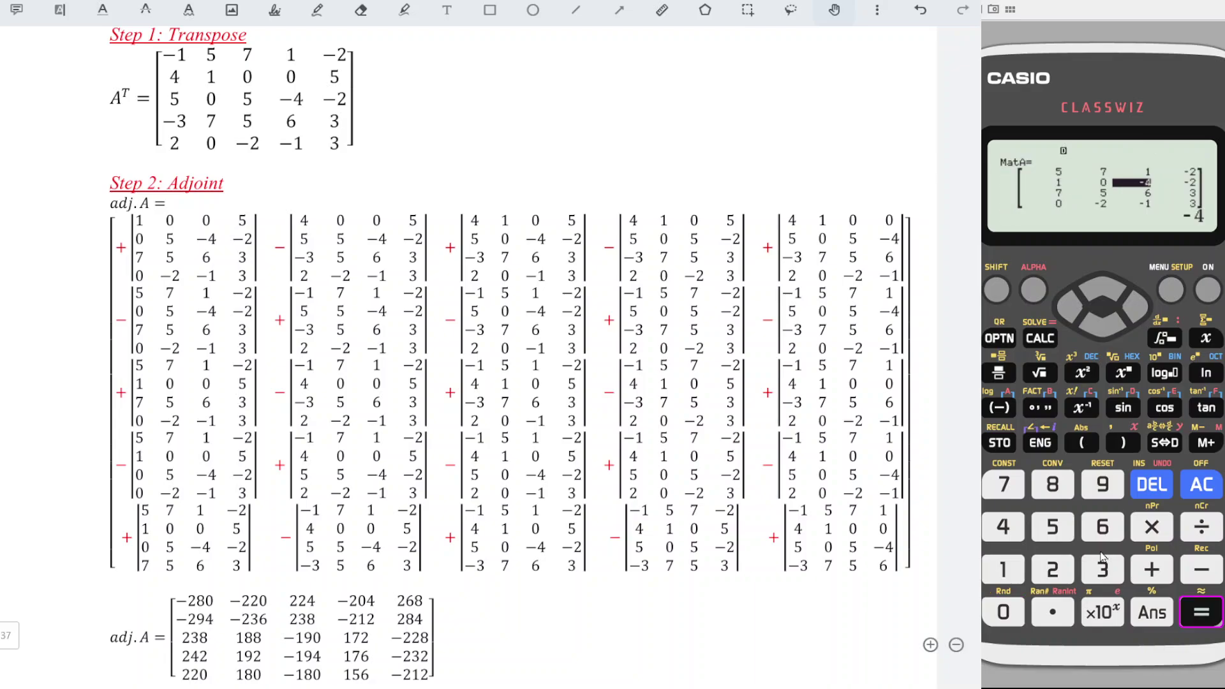
{"action": "key", "text": "0"}
{"action": "key", "text": "Return"}
{"action": "key", "text": "5"}
{"action": "key", "text": "Return"}
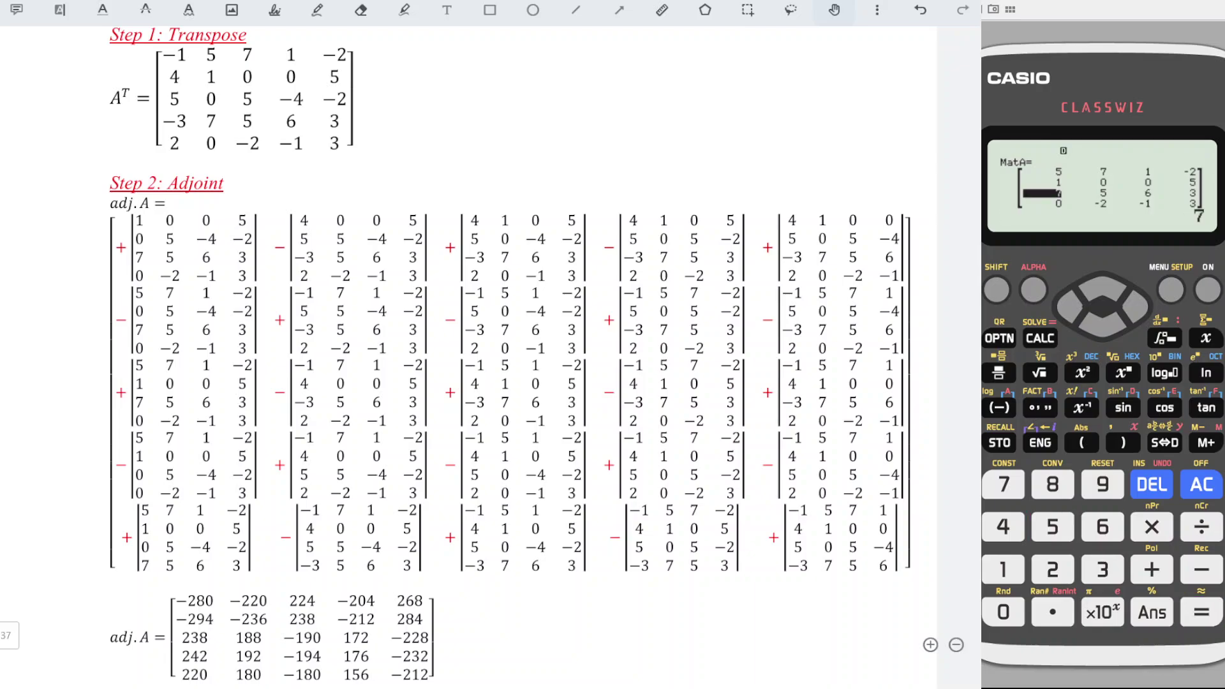
{"action": "left_click", "coordinate": [1190, 490]}
- Compute Det(MatA), giving 238
{"action": "left_click", "coordinate": [999, 338]}
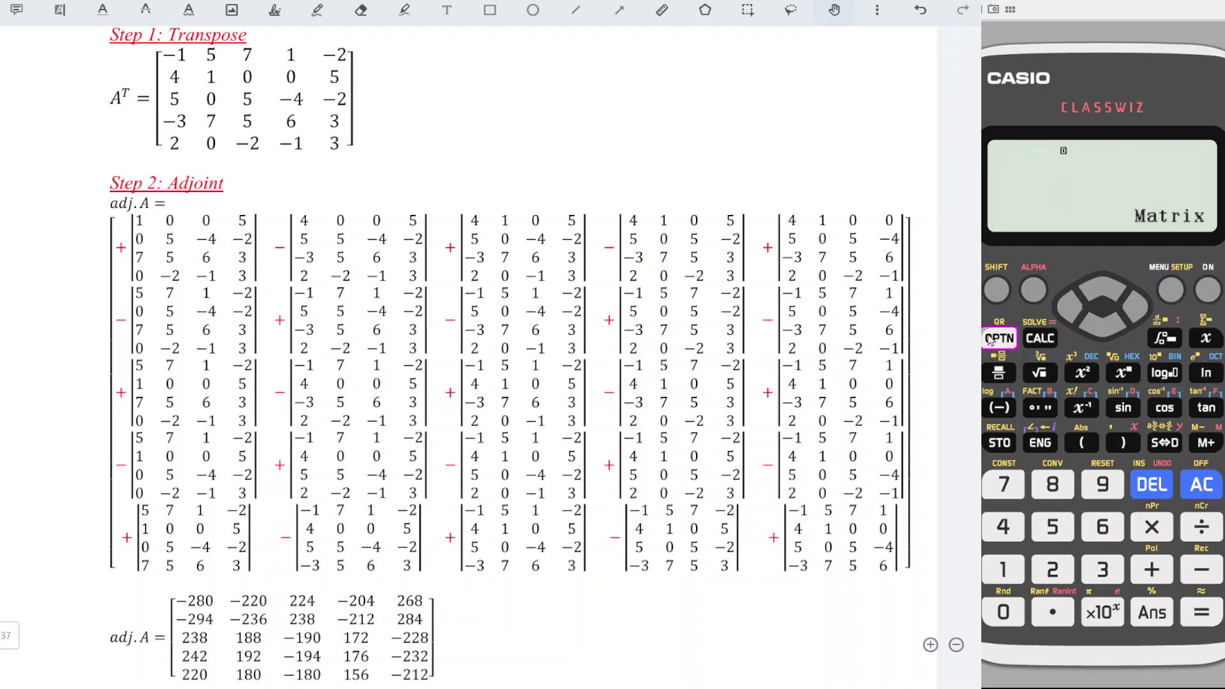
{"action": "left_click", "coordinate": [1097, 322]}
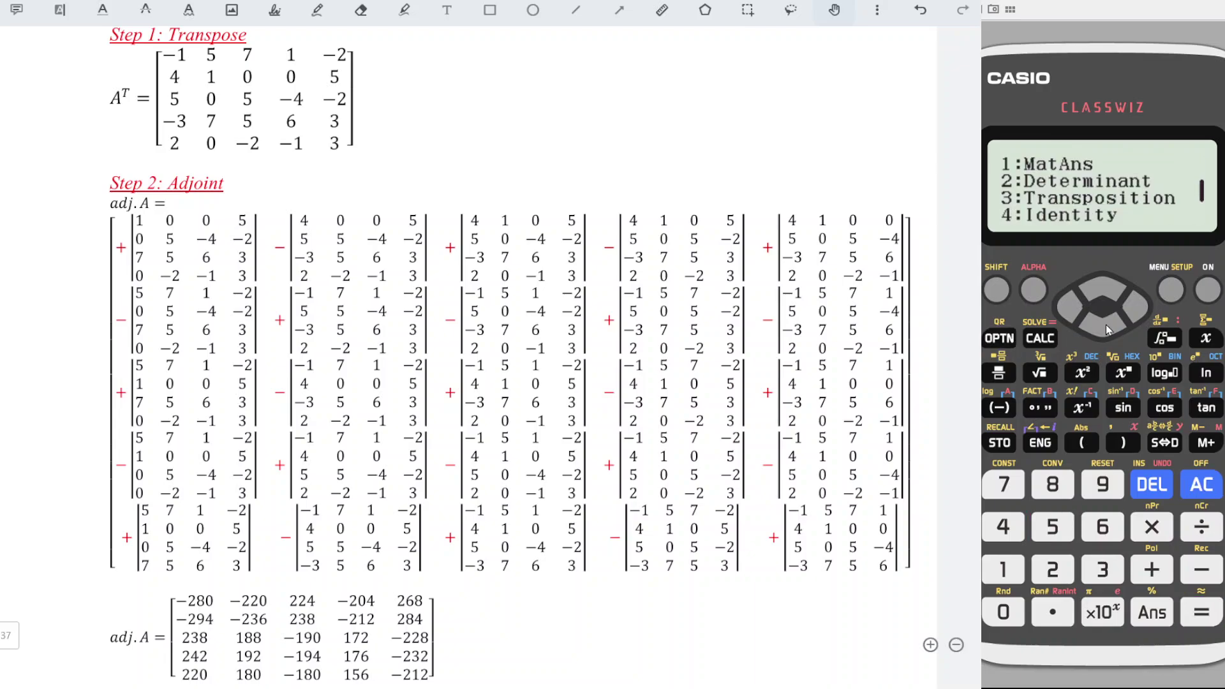
{"action": "left_click", "coordinate": [1051, 569]}
{"action": "left_click", "coordinate": [999, 340]}
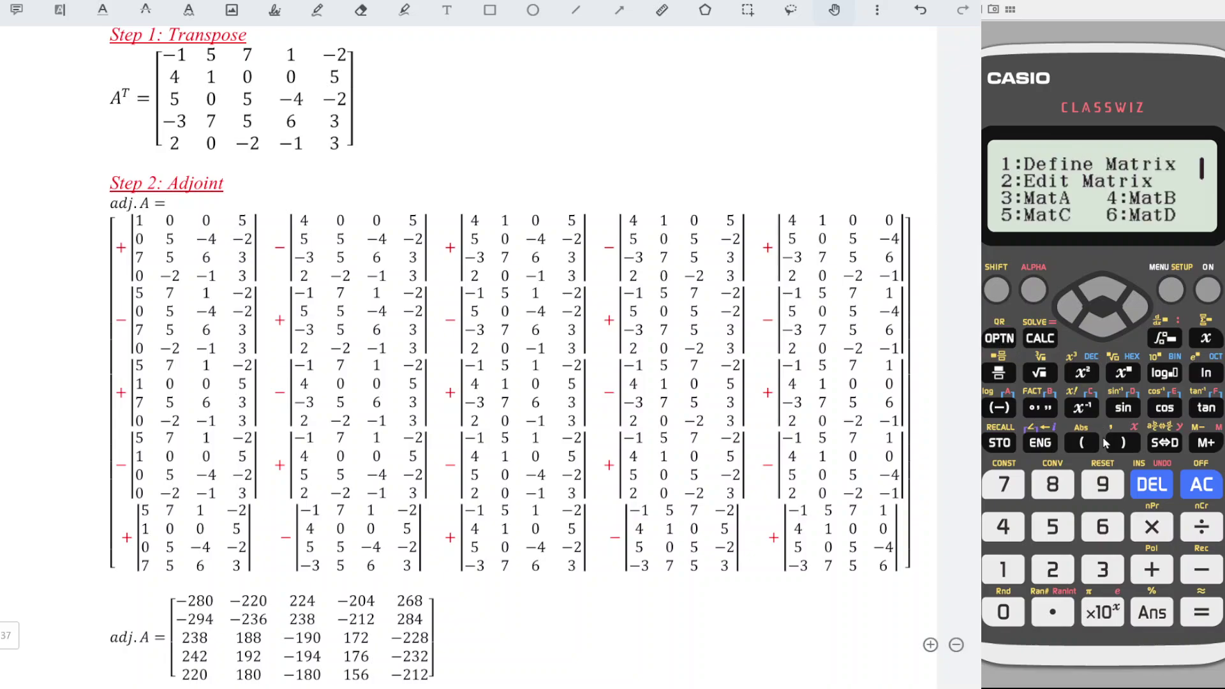
{"action": "left_click", "coordinate": [1103, 570]}
{"action": "left_click", "coordinate": [1201, 614]}
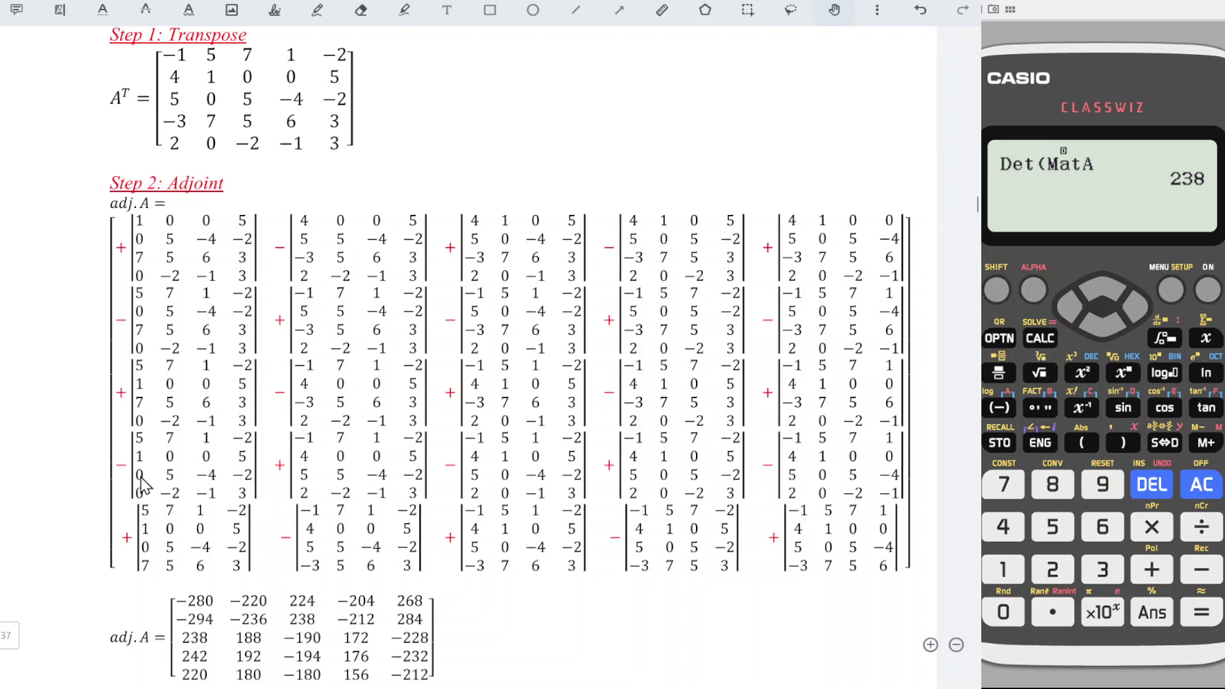
- Change MatA's third row to 0, 5, −4, −2
{"action": "left_click", "coordinate": [1001, 341]}
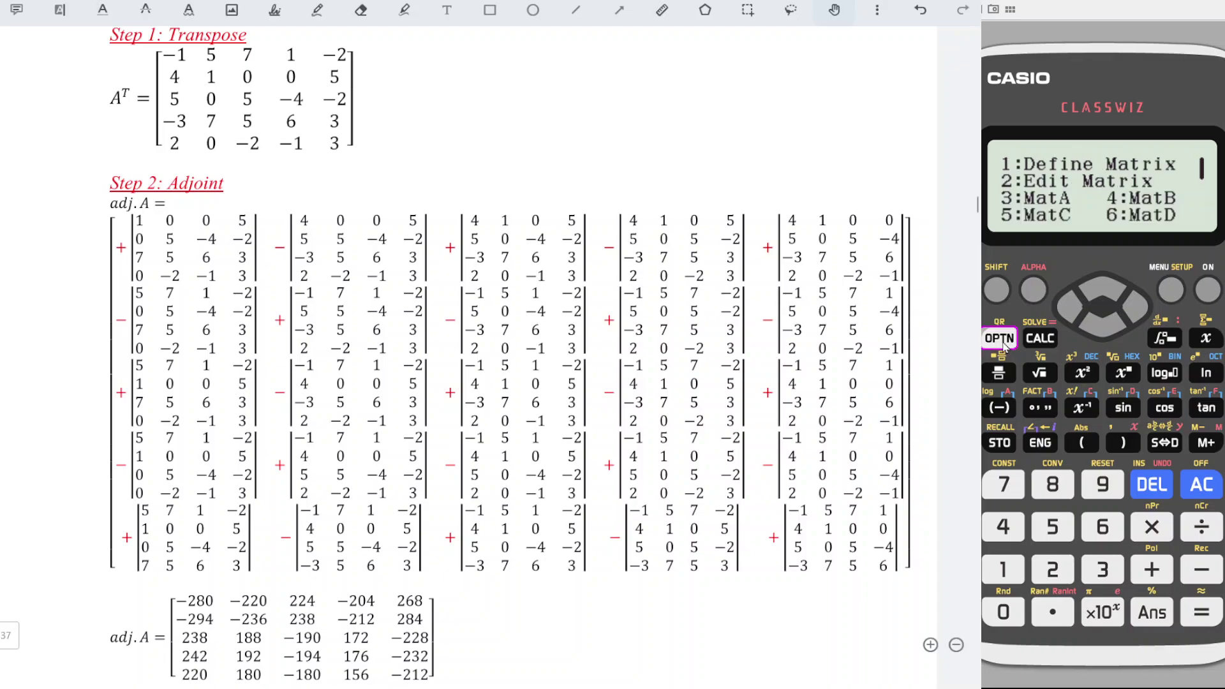
{"action": "left_click", "coordinate": [1052, 569]}
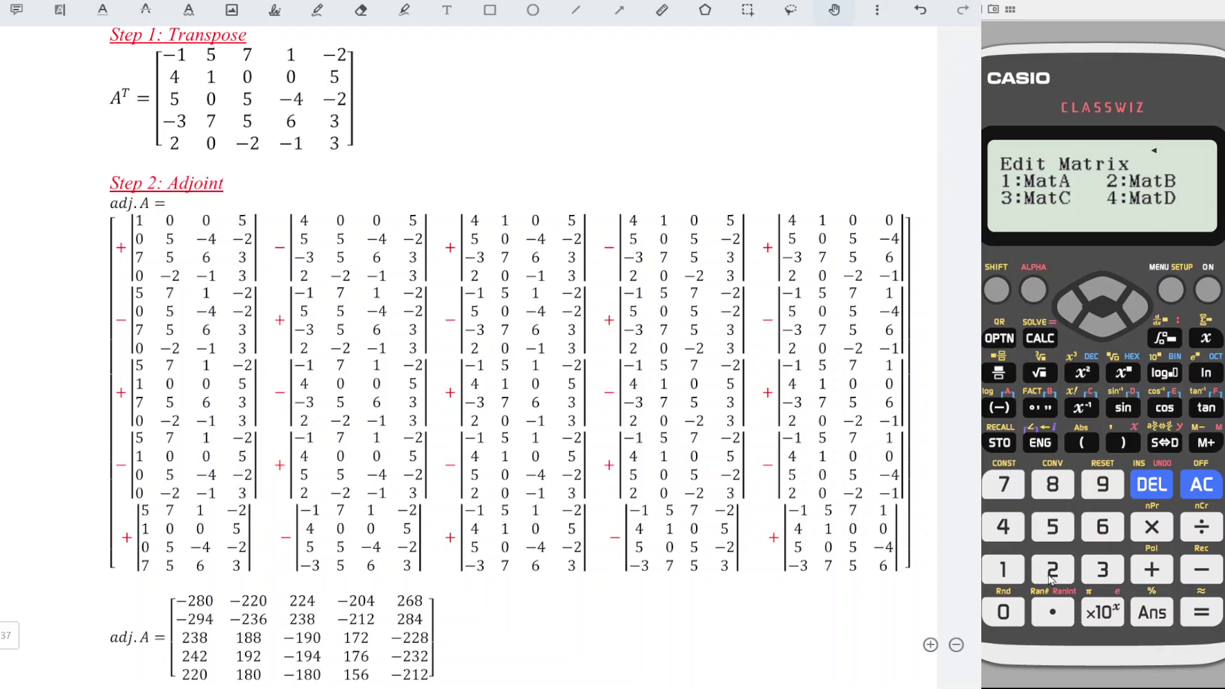
{"action": "left_click", "coordinate": [993, 569]}
{"action": "left_click", "coordinate": [1100, 326]}
{"action": "left_click", "coordinate": [1100, 329]}
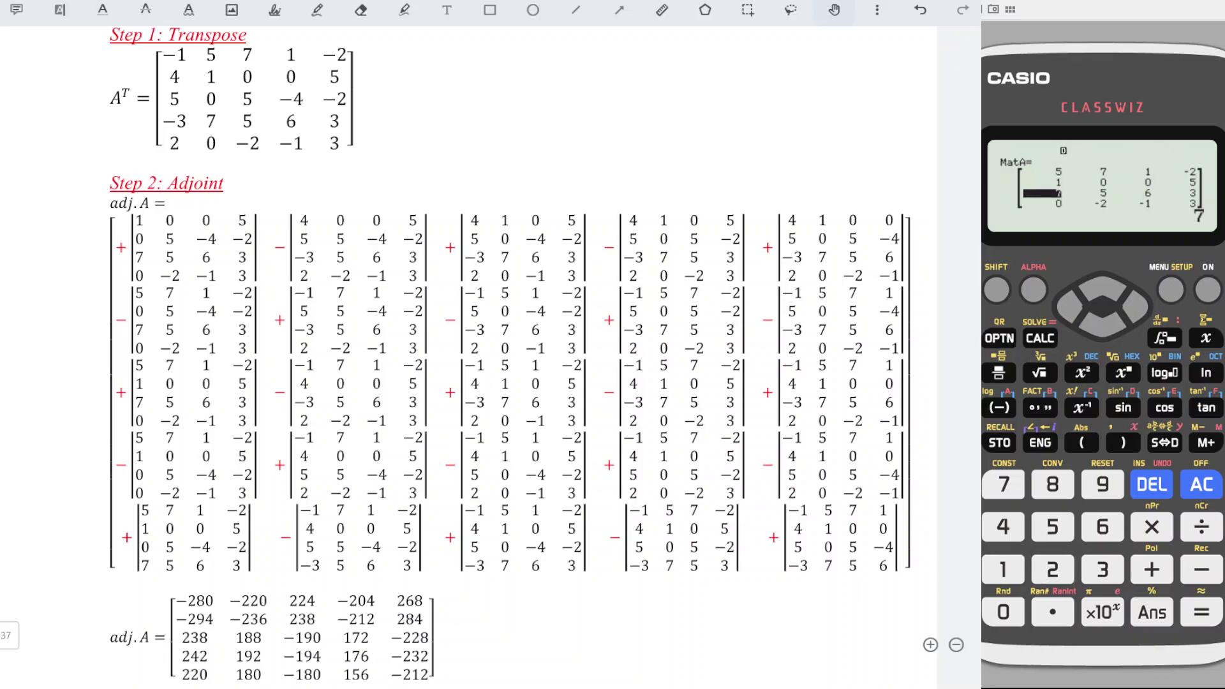
{"action": "left_click", "coordinate": [1003, 612]}
{"action": "left_click", "coordinate": [1201, 612]}
{"action": "left_click", "coordinate": [1052, 527]}
{"action": "left_click", "coordinate": [1201, 612]}
{"action": "left_click", "coordinate": [1201, 569]}
{"action": "left_click", "coordinate": [1002, 526]}
{"action": "left_click", "coordinate": [1201, 612]}
{"action": "left_click", "coordinate": [1201, 569]}
{"action": "left_click", "coordinate": [1053, 569]}
{"action": "left_click", "coordinate": [1201, 612]}
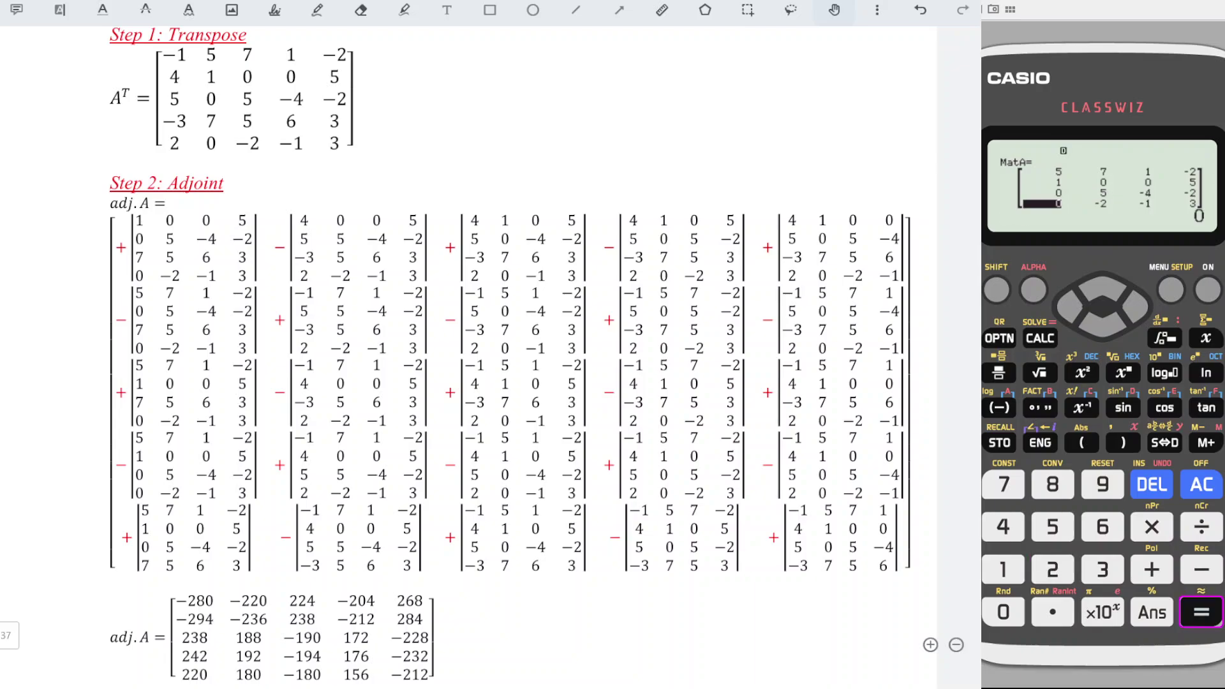
{"action": "left_click", "coordinate": [1201, 484]}
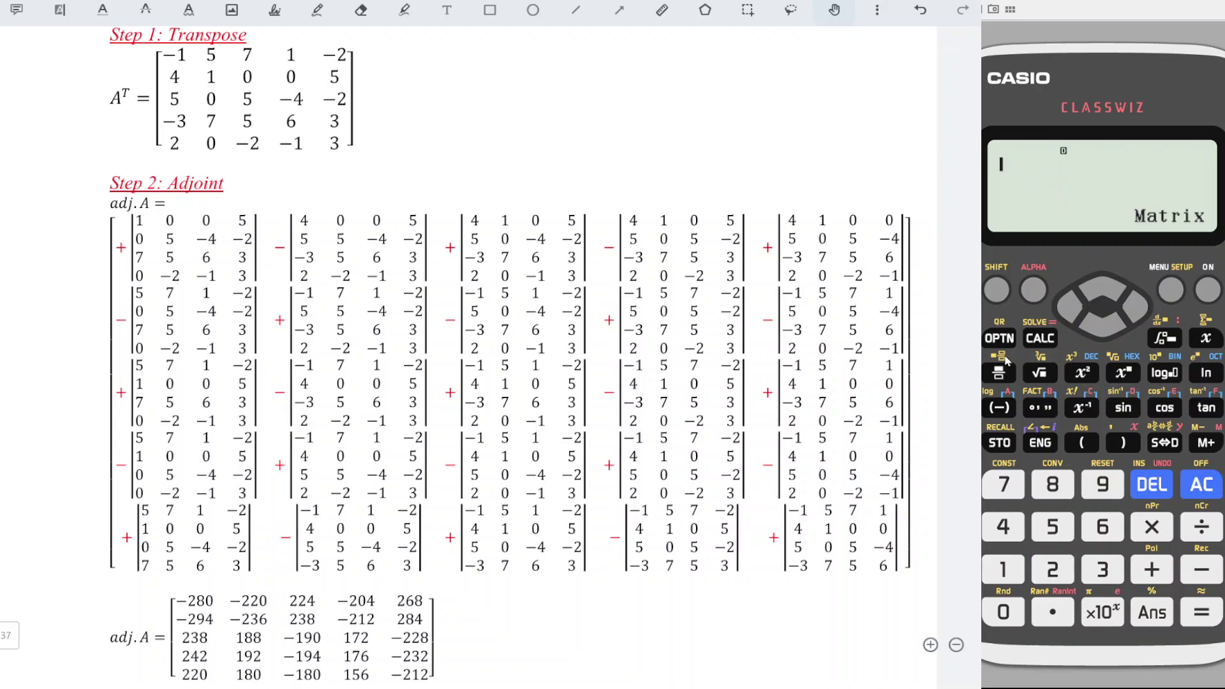
- Compute −Det(MatA), giving 242
{"action": "left_click", "coordinate": [996, 340]}
{"action": "left_click", "coordinate": [1117, 330]}
{"action": "left_click", "coordinate": [1052, 569]}
{"action": "left_click", "coordinate": [997, 342]}
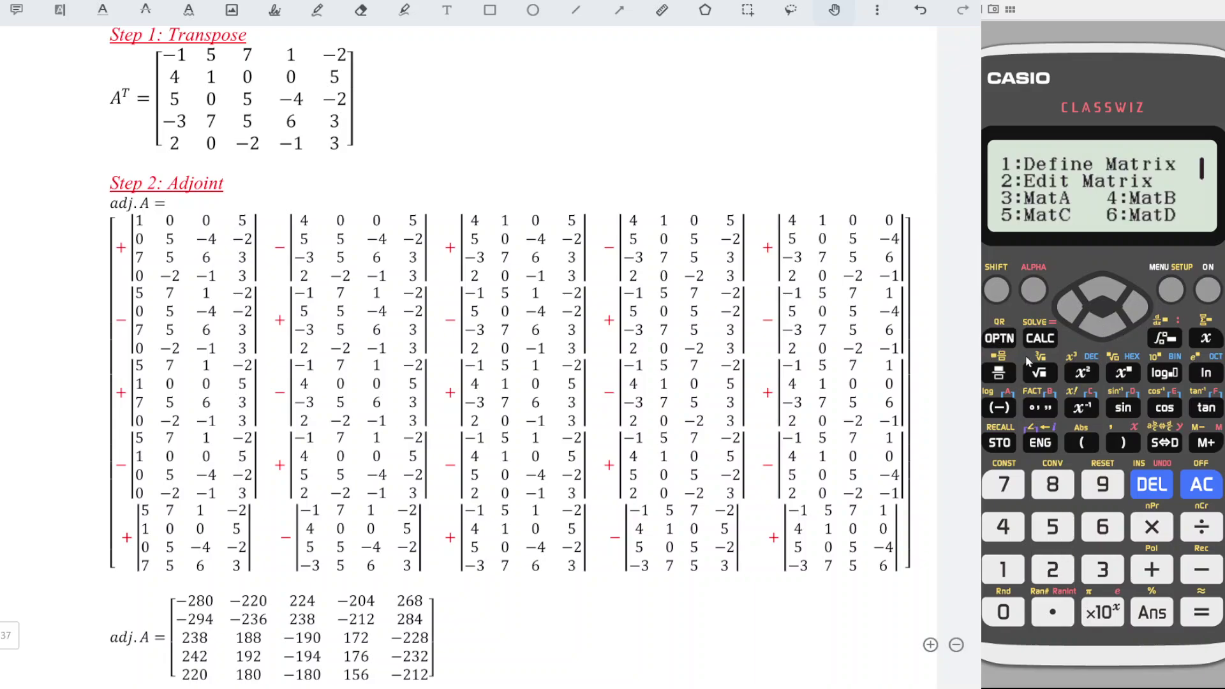
{"action": "left_click", "coordinate": [1104, 574]}
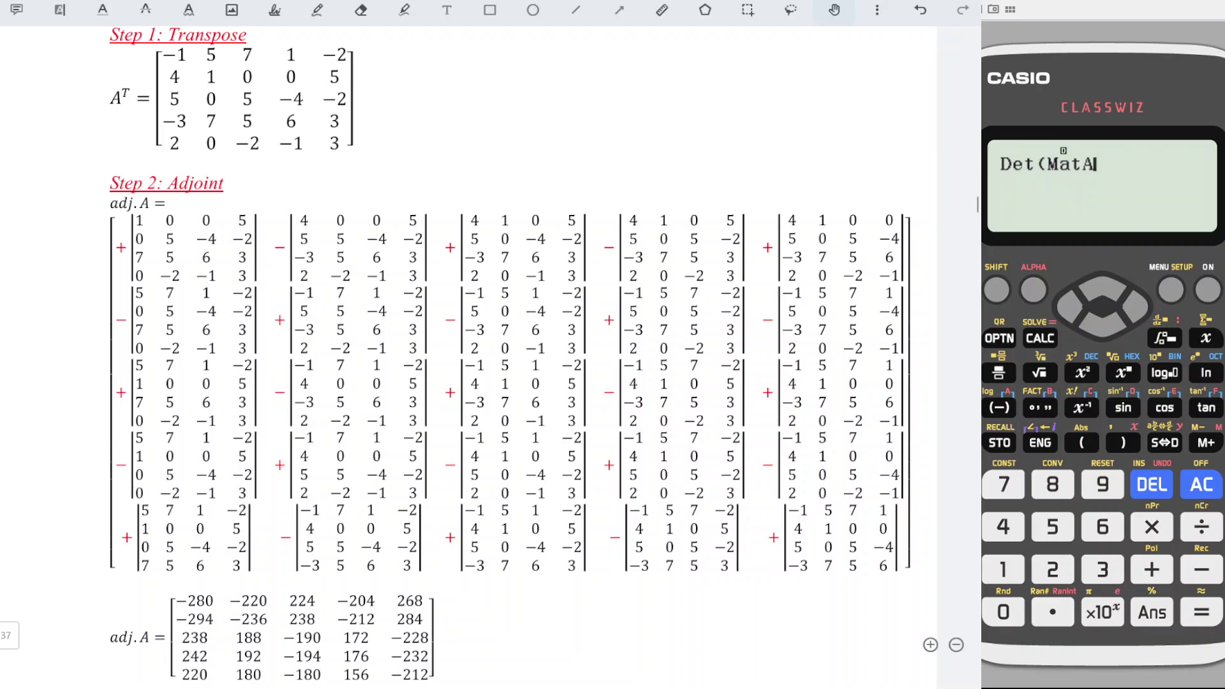
{"action": "left_click", "coordinate": [1069, 306]}
{"action": "left_click", "coordinate": [1003, 409]}
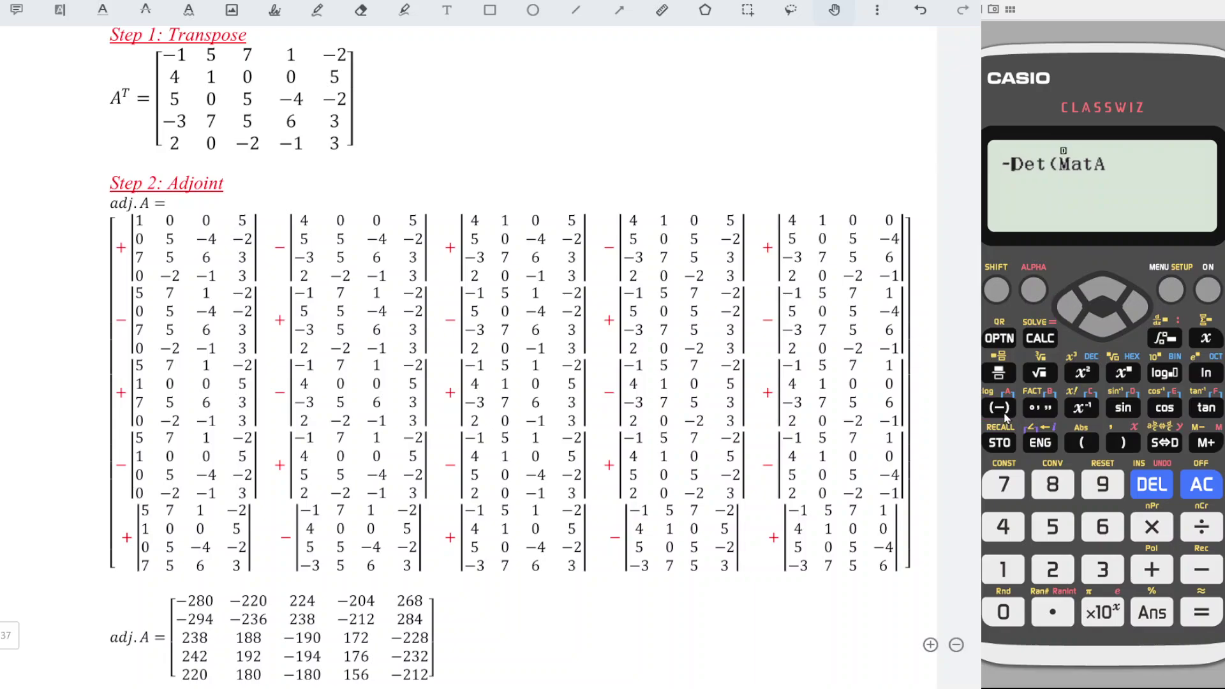
{"action": "left_click", "coordinate": [1217, 617]}
- Edit MatA so its bottom row reads 7, 5, 6, 3
{"action": "left_click", "coordinate": [999, 338]}
{"action": "left_click", "coordinate": [1052, 568]}
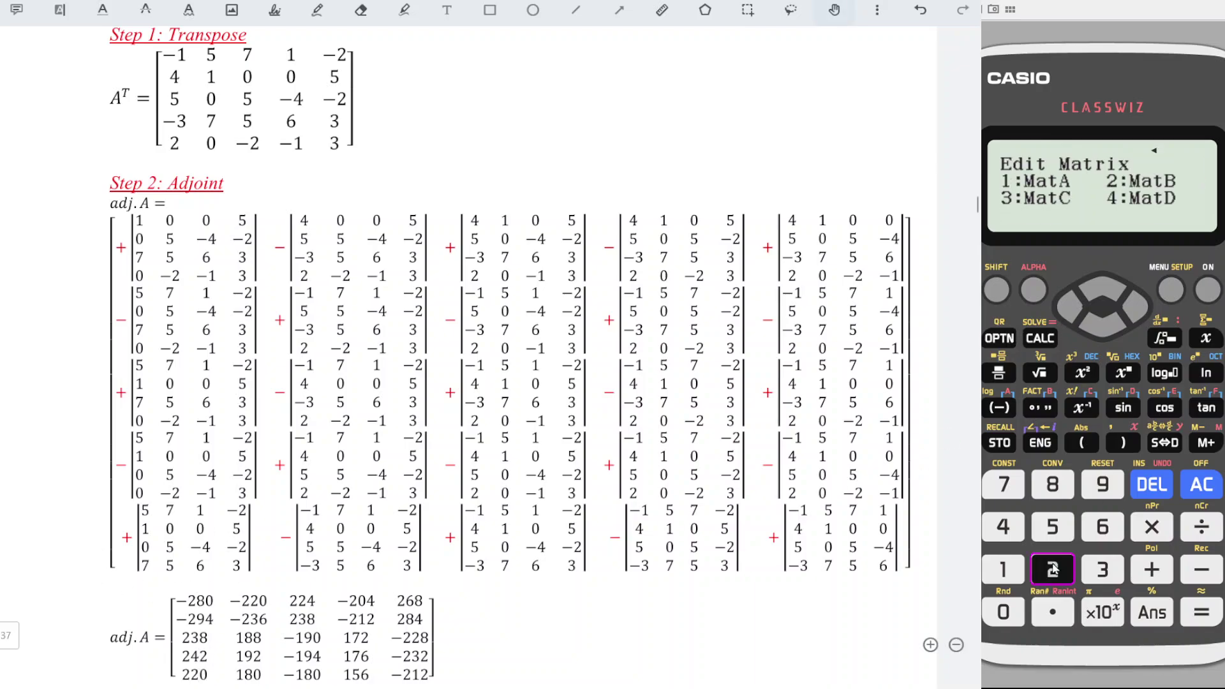
{"action": "left_click", "coordinate": [999, 567]}
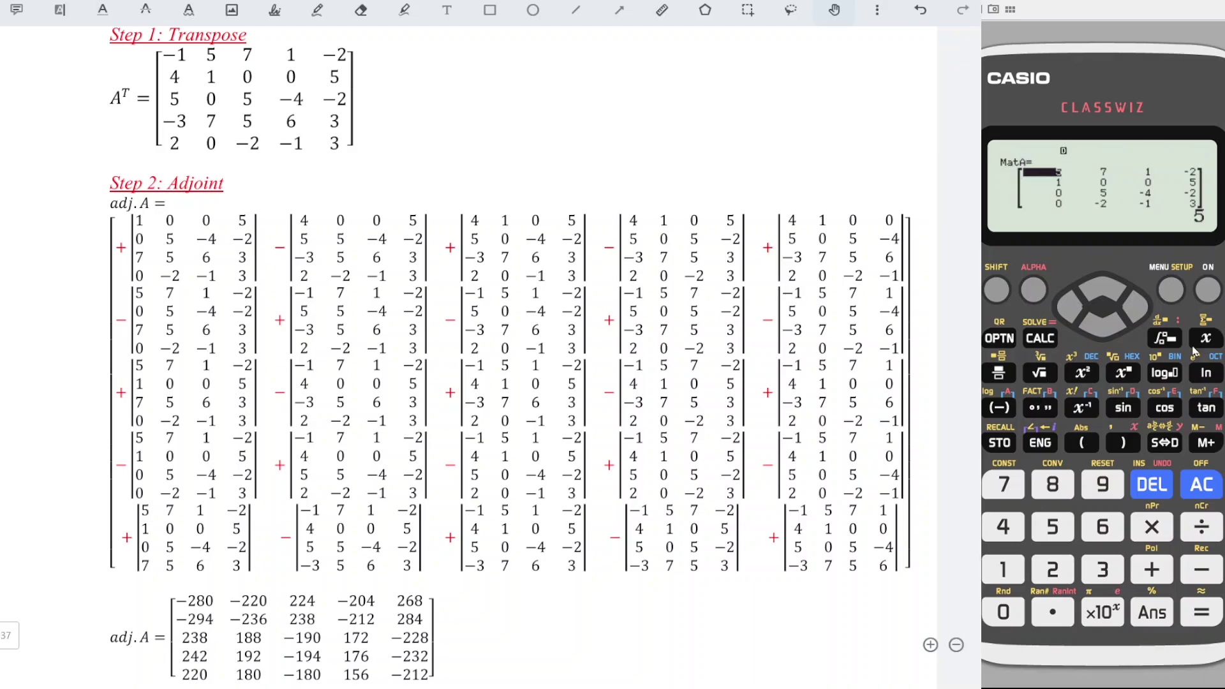
{"action": "left_click", "coordinate": [1093, 331]}
{"action": "left_click", "coordinate": [1094, 333]}
{"action": "left_click", "coordinate": [1098, 339]}
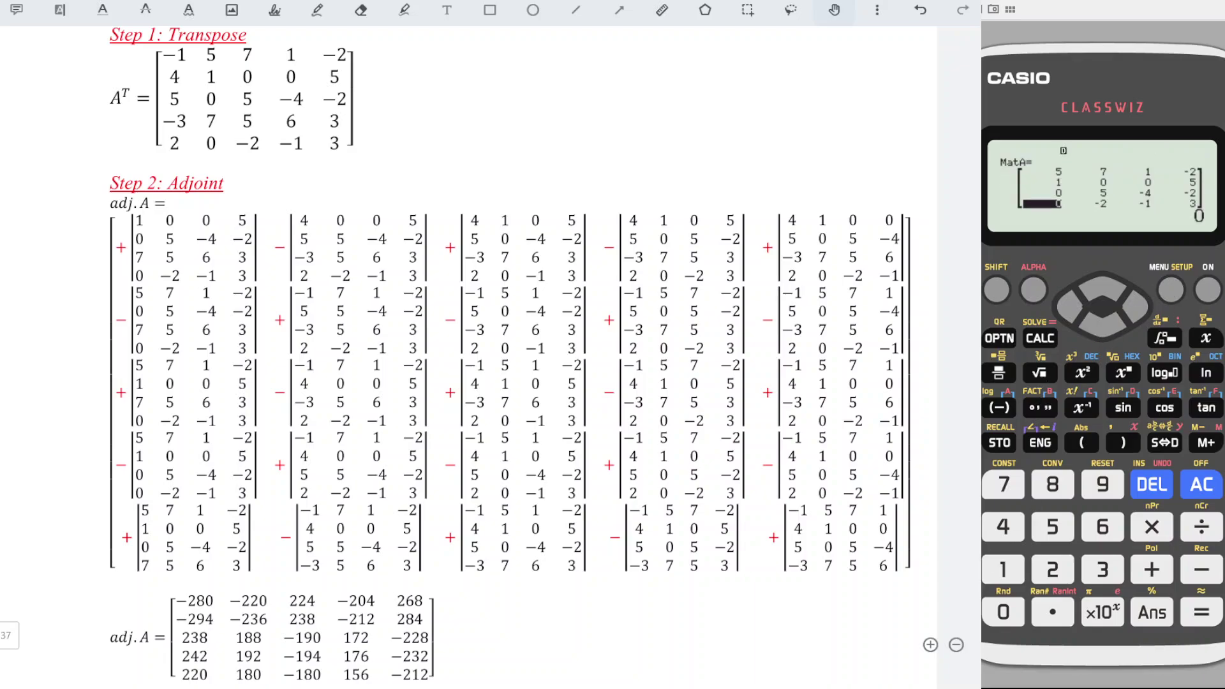
{"action": "left_click", "coordinate": [1002, 484]}
{"action": "left_click", "coordinate": [1201, 611]}
{"action": "left_click", "coordinate": [1052, 526]}
{"action": "left_click", "coordinate": [1201, 611]}
{"action": "left_click", "coordinate": [1102, 526]}
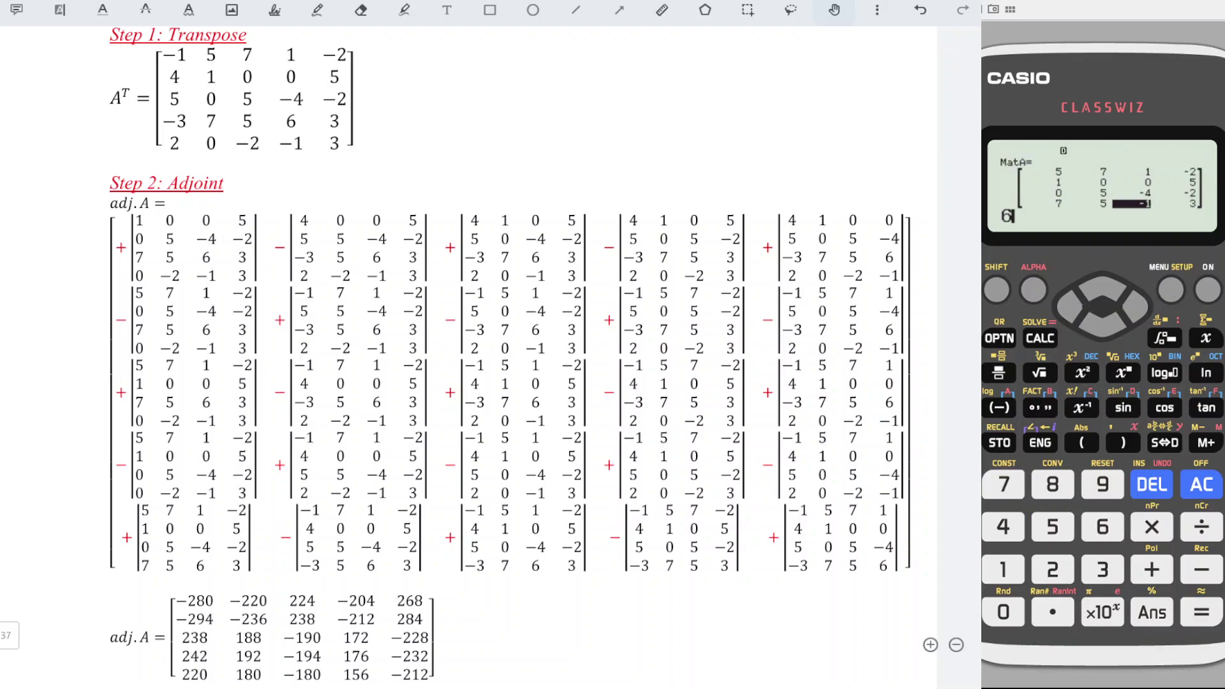
{"action": "left_click", "coordinate": [1201, 611]}
{"action": "left_click", "coordinate": [1201, 611]}
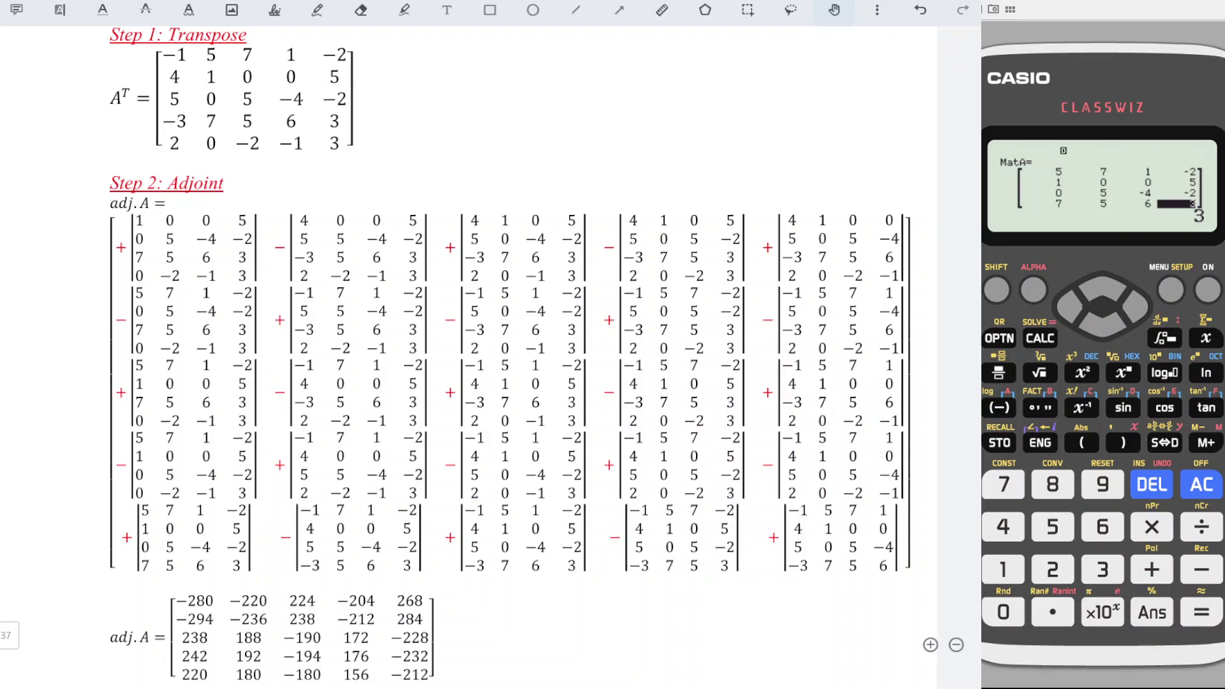
{"action": "left_click", "coordinate": [1201, 484]}
- Compute Det(MatA), which evaluates to 220
{"action": "left_click", "coordinate": [999, 338]}
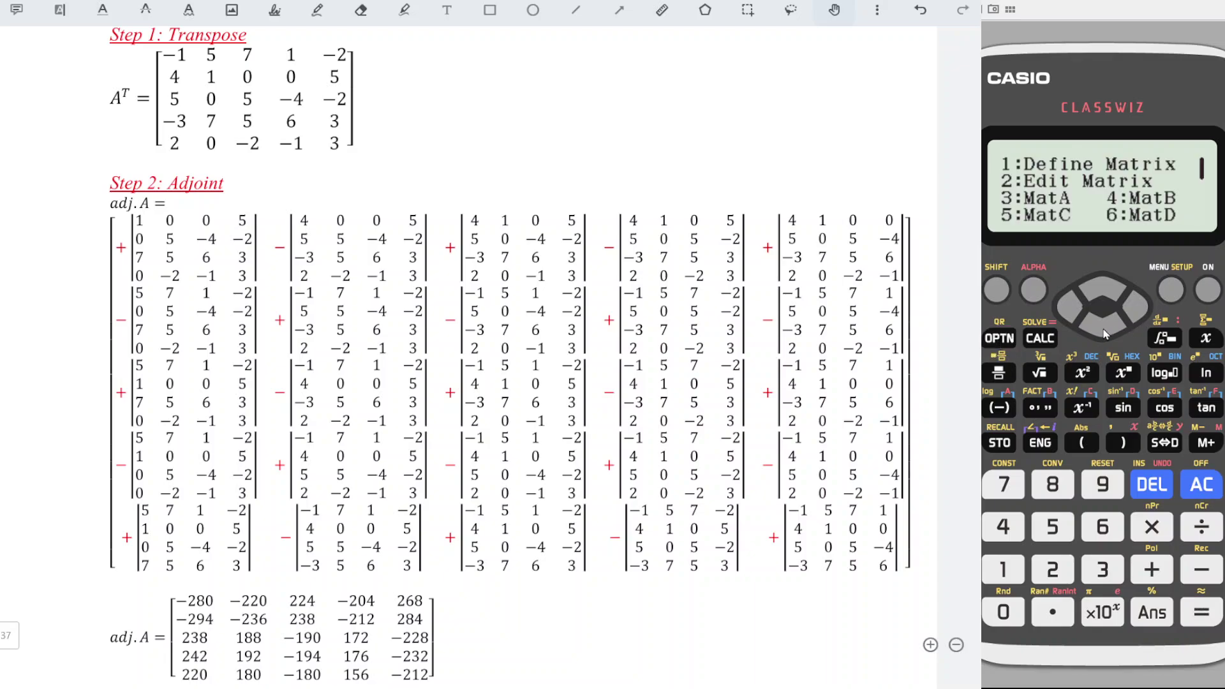
{"action": "left_click", "coordinate": [1105, 333]}
{"action": "left_click", "coordinate": [1058, 568]}
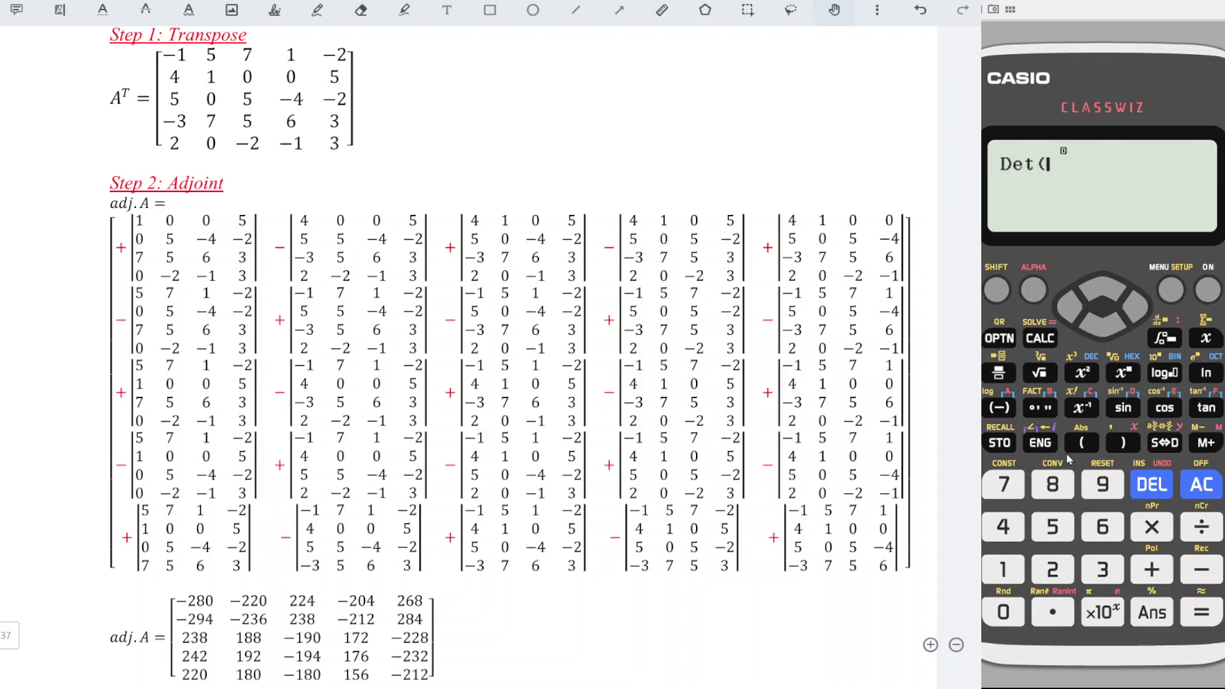
{"action": "left_click", "coordinate": [999, 338]}
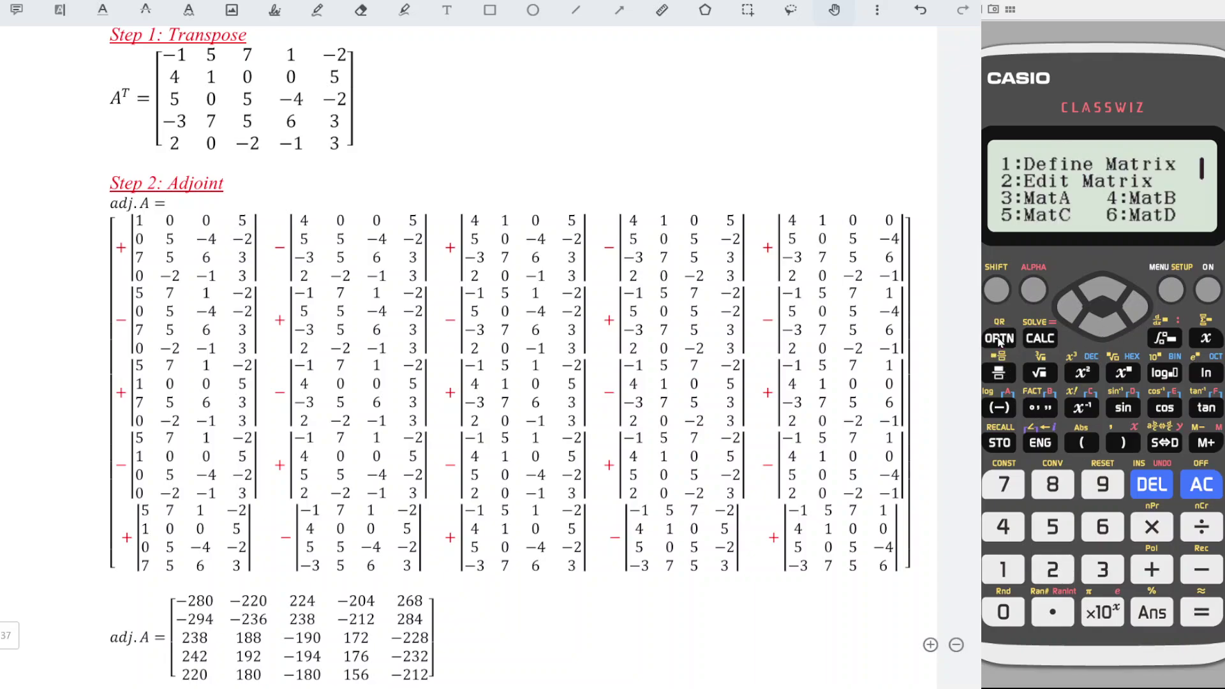
{"action": "left_click", "coordinate": [1094, 577]}
{"action": "left_click", "coordinate": [1203, 611]}
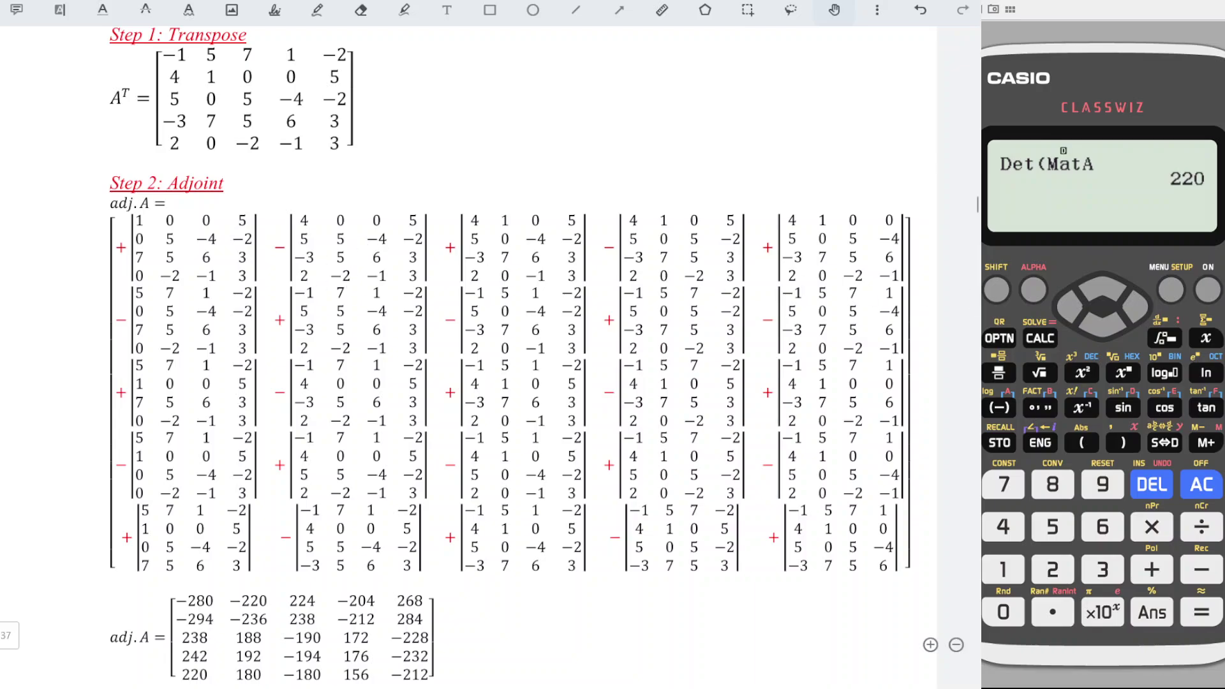
{"action": "left_click", "coordinate": [1001, 338]}
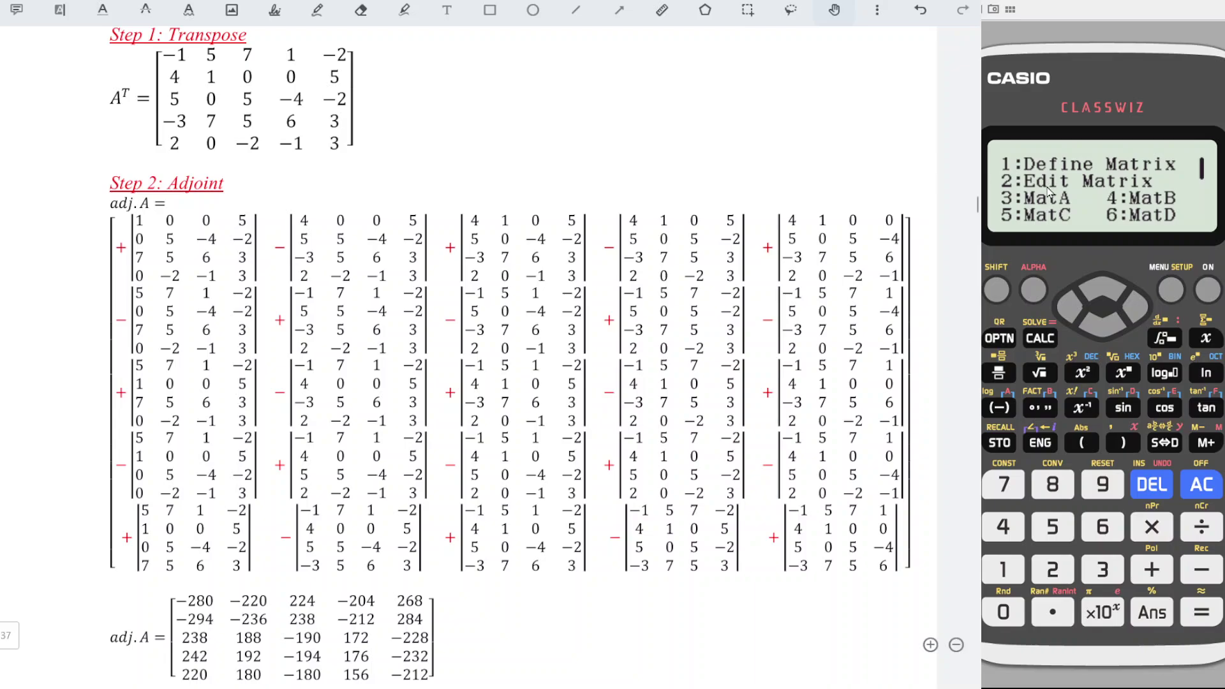
- Define MatA as a 4×4 matrix with first row 4, 0, 0, 5
{"action": "left_click", "coordinate": [1002, 570]}
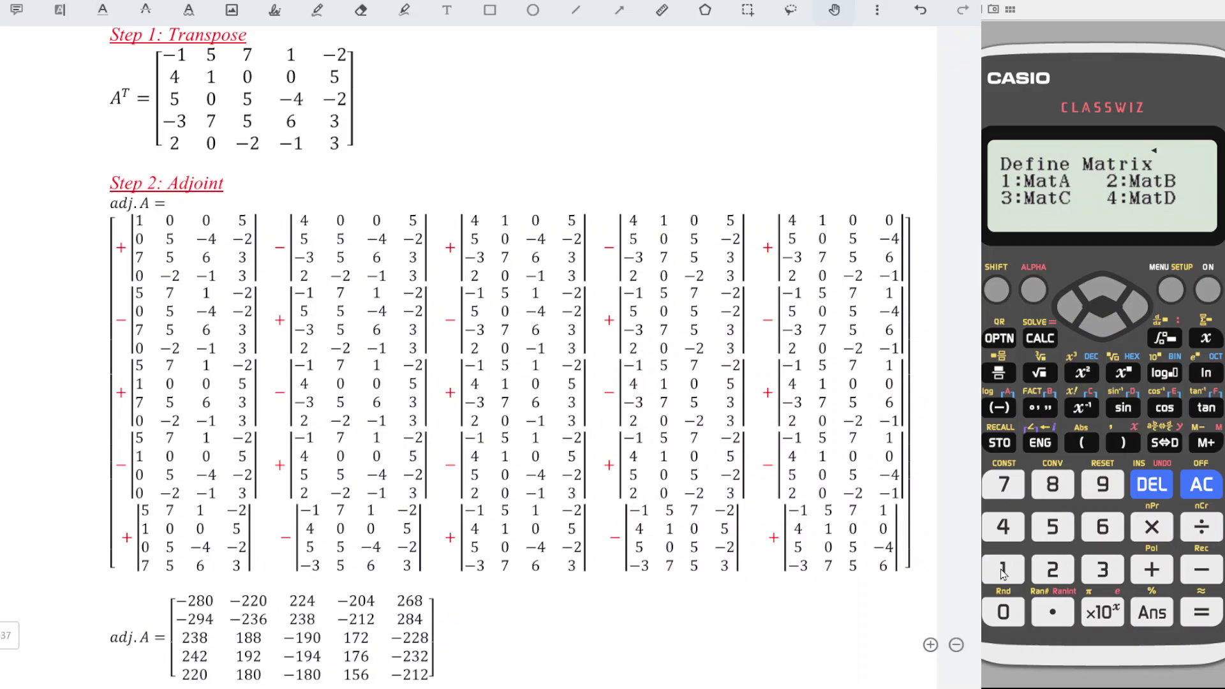
{"action": "left_click", "coordinate": [1003, 571]}
{"action": "left_click", "coordinate": [1007, 535]}
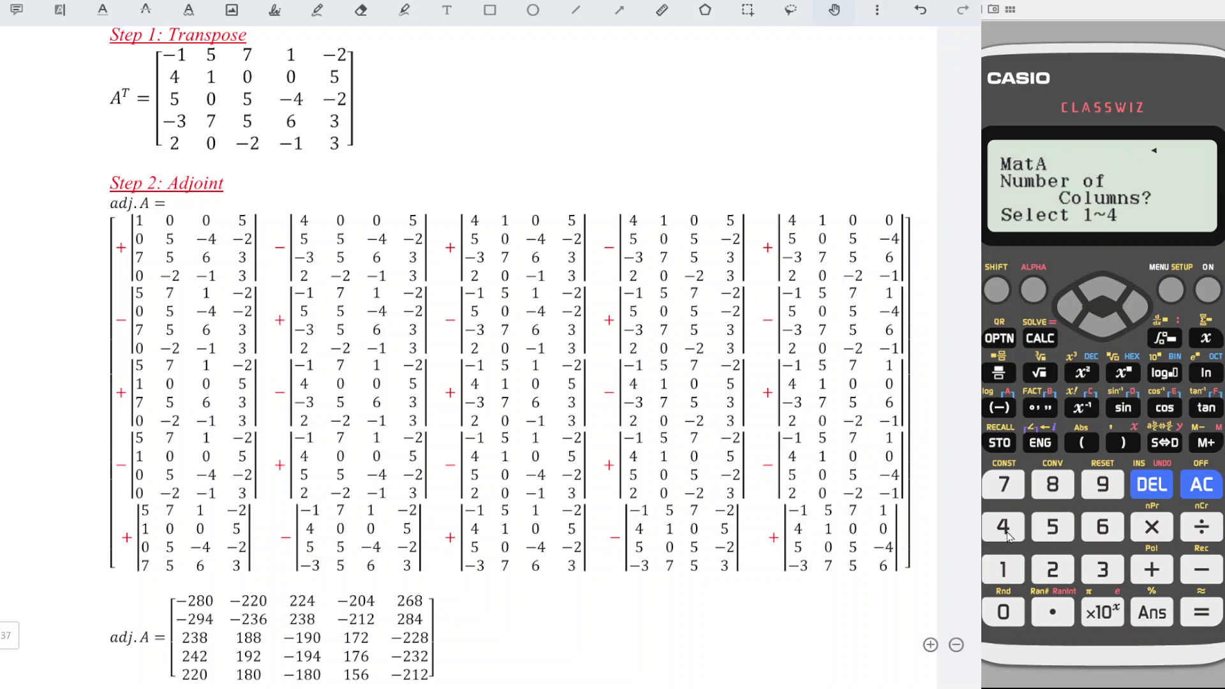
{"action": "left_click", "coordinate": [1005, 531]}
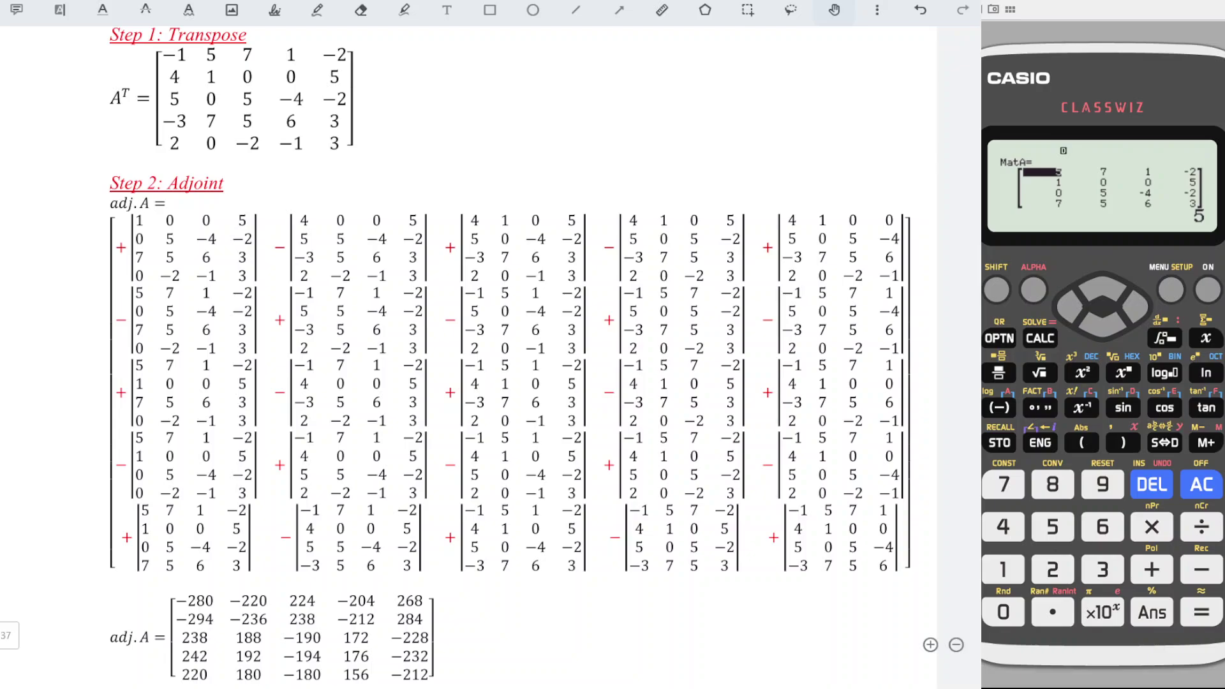
{"action": "left_click", "coordinate": [1003, 526]}
{"action": "left_click", "coordinate": [1200, 612]}
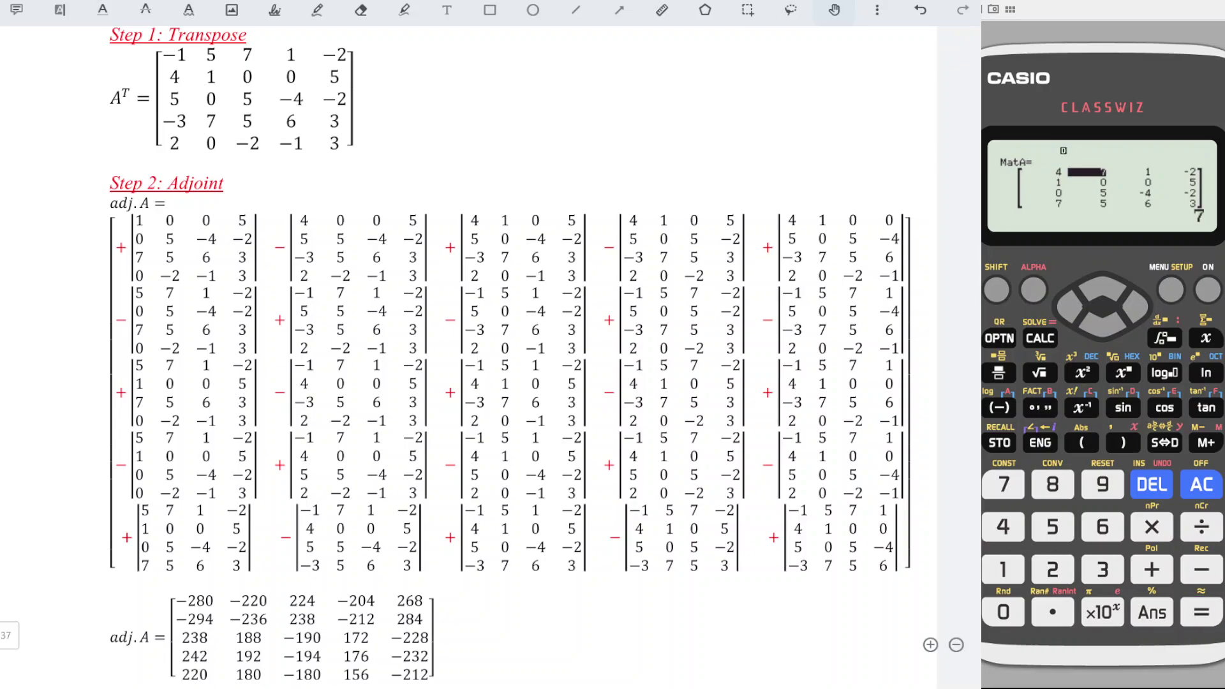
{"action": "left_click", "coordinate": [1003, 611]}
{"action": "left_click", "coordinate": [1200, 611]}
{"action": "left_click", "coordinate": [1053, 527]}
{"action": "left_click", "coordinate": [1201, 612]}
- Fill MatA's second row with 5, 5, −4, −2
{"action": "left_click", "coordinate": [1052, 527]}
{"action": "left_click", "coordinate": [1200, 612]}
{"action": "left_click", "coordinate": [1052, 526]}
{"action": "left_click", "coordinate": [1200, 612]}
{"action": "left_click", "coordinate": [1200, 569]}
{"action": "left_click", "coordinate": [1002, 527]}
{"action": "left_click", "coordinate": [1201, 612]}
{"action": "left_click", "coordinate": [1200, 569]}
{"action": "left_click", "coordinate": [1053, 569]}
{"action": "left_click", "coordinate": [1201, 612]}
- Fill MatA's third row with −3, 5, 6, 3
{"action": "left_click", "coordinate": [1201, 569]}
{"action": "left_click", "coordinate": [1102, 568]}
{"action": "left_click", "coordinate": [1201, 612]}
{"action": "left_click", "coordinate": [1200, 611]}
{"action": "left_click", "coordinate": [1102, 526]}
{"action": "left_click", "coordinate": [1200, 611]}
{"action": "left_click", "coordinate": [1102, 569]}
{"action": "left_click", "coordinate": [1200, 612]}
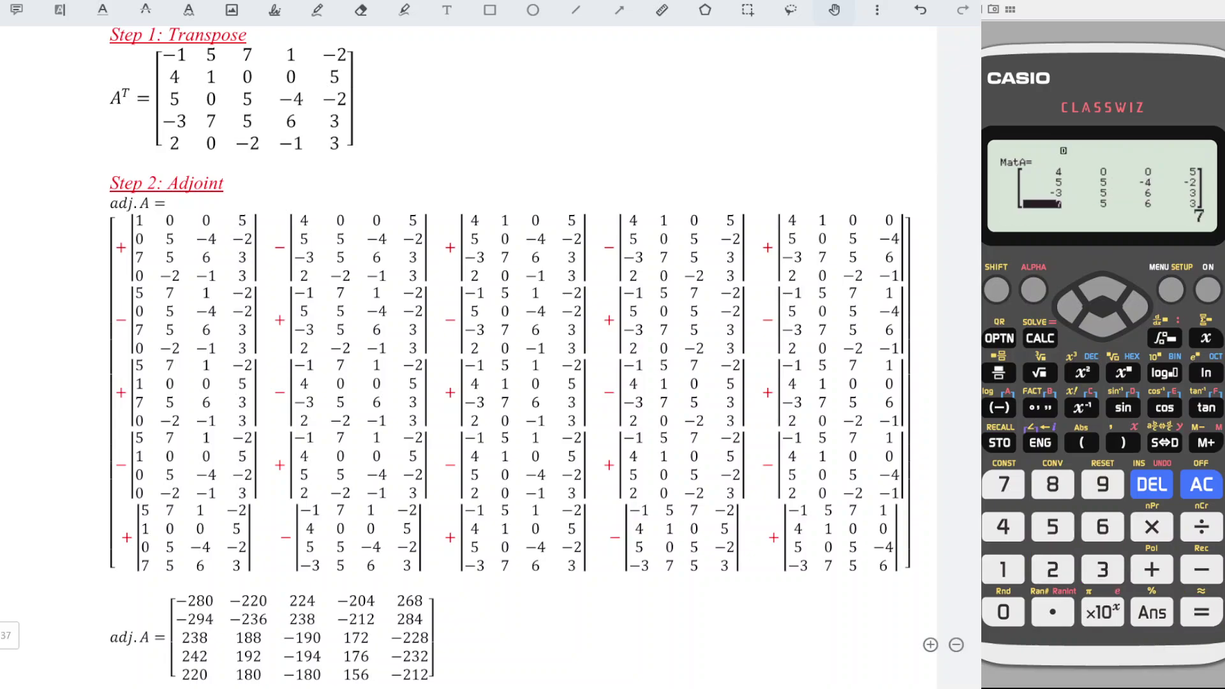
- Fill MatA's fourth row with 2, −2, −1, 3 and return to the calculation screen
{"action": "left_click", "coordinate": [1200, 612]}
{"action": "left_click", "coordinate": [1200, 569]}
{"action": "left_click", "coordinate": [1052, 569]}
{"action": "left_click", "coordinate": [1200, 611]}
{"action": "left_click", "coordinate": [1200, 569]}
{"action": "left_click", "coordinate": [1003, 569]}
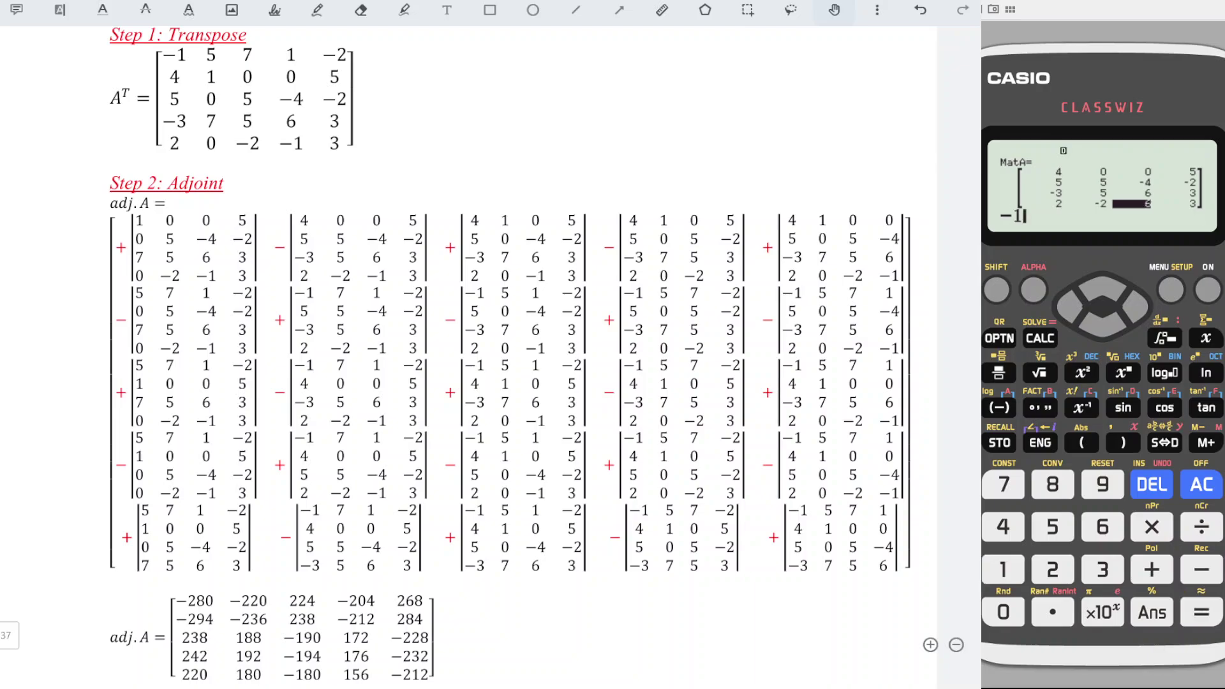
{"action": "left_click", "coordinate": [1200, 612]}
{"action": "left_click", "coordinate": [1102, 569]}
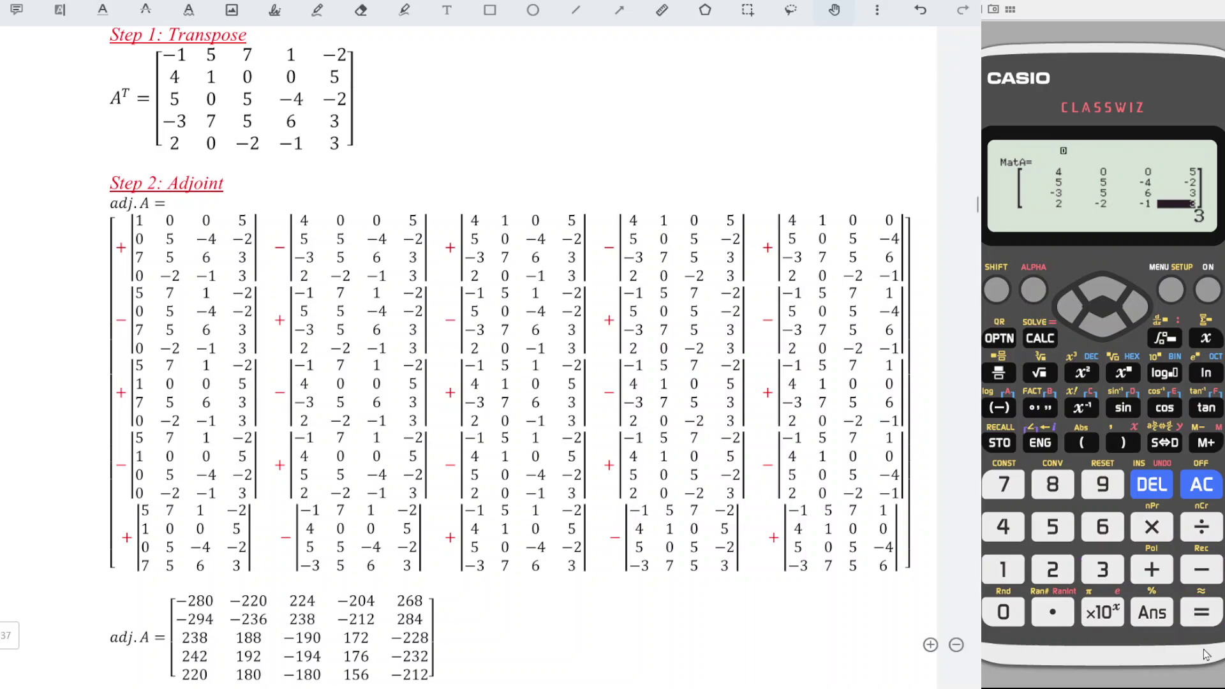
{"action": "left_click", "coordinate": [1200, 484]}
{"action": "left_click", "coordinate": [1004, 339]}
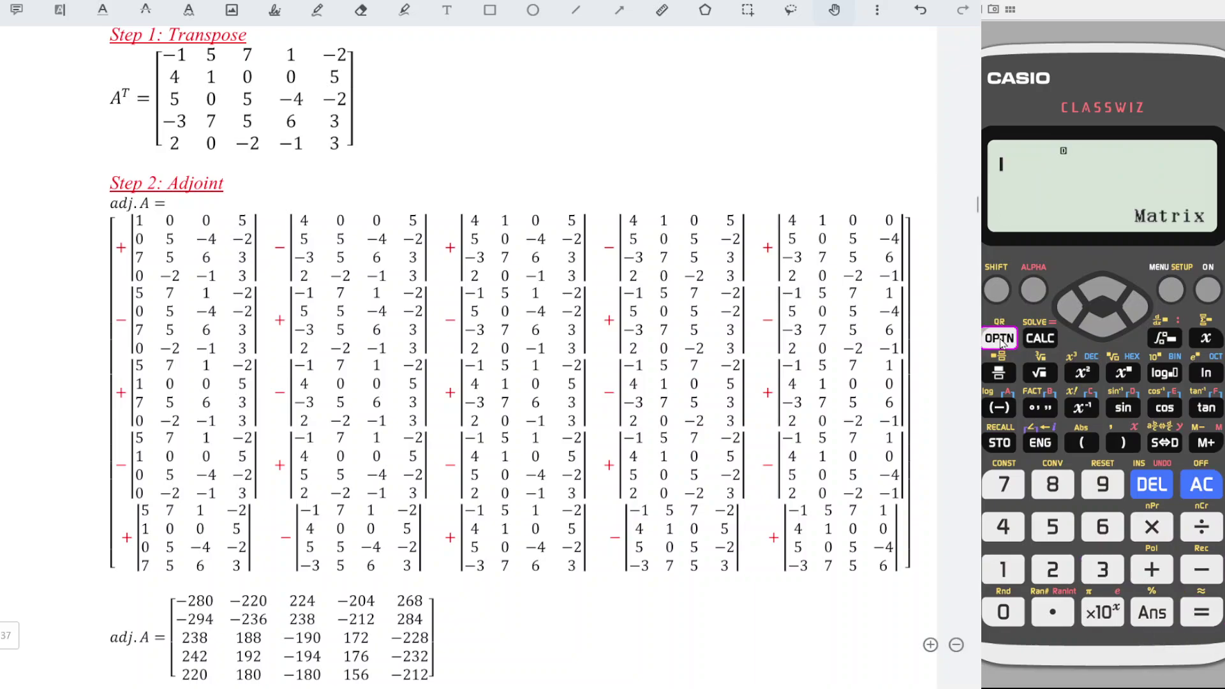
- Evaluate −Det(MatA) for the 4×4 minor, giving −220
{"action": "left_click", "coordinate": [1091, 333]}
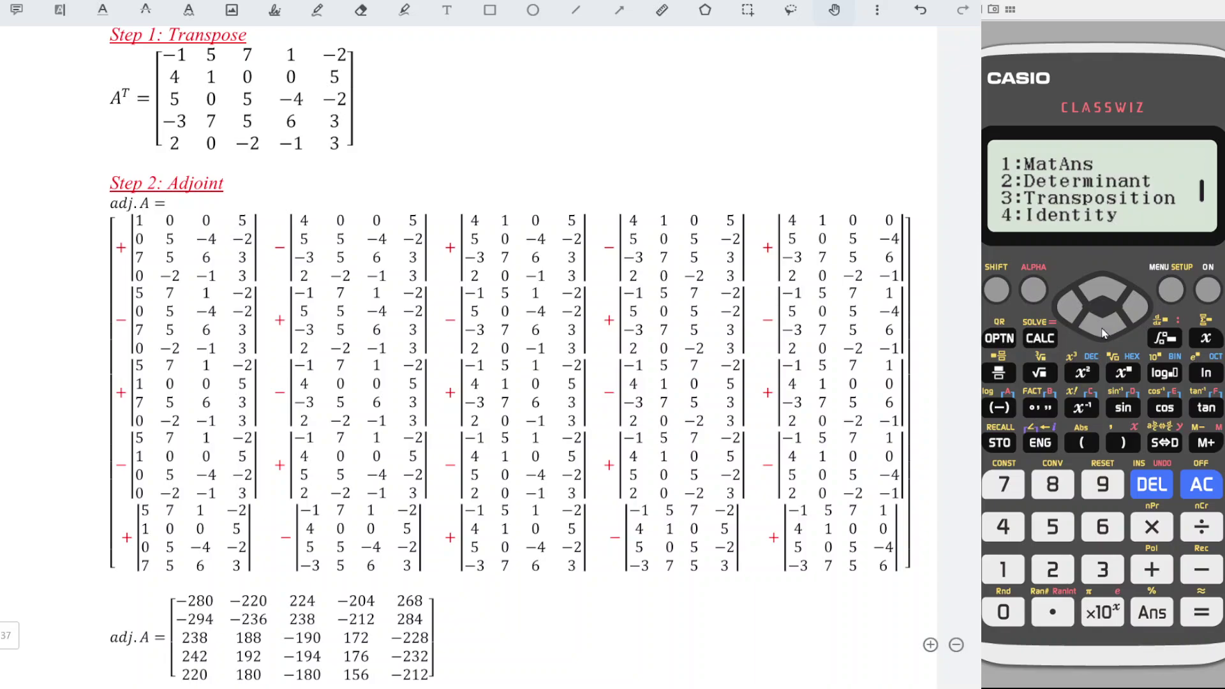
{"action": "left_click", "coordinate": [1054, 571]}
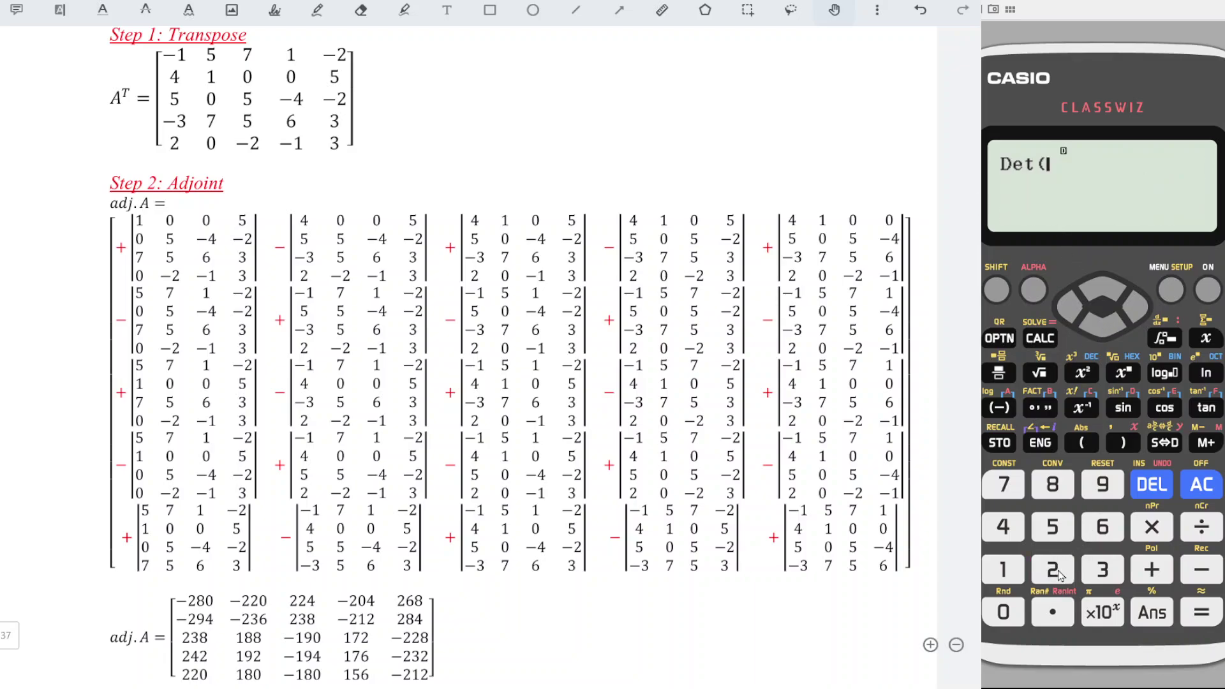
{"action": "left_click", "coordinate": [994, 340]}
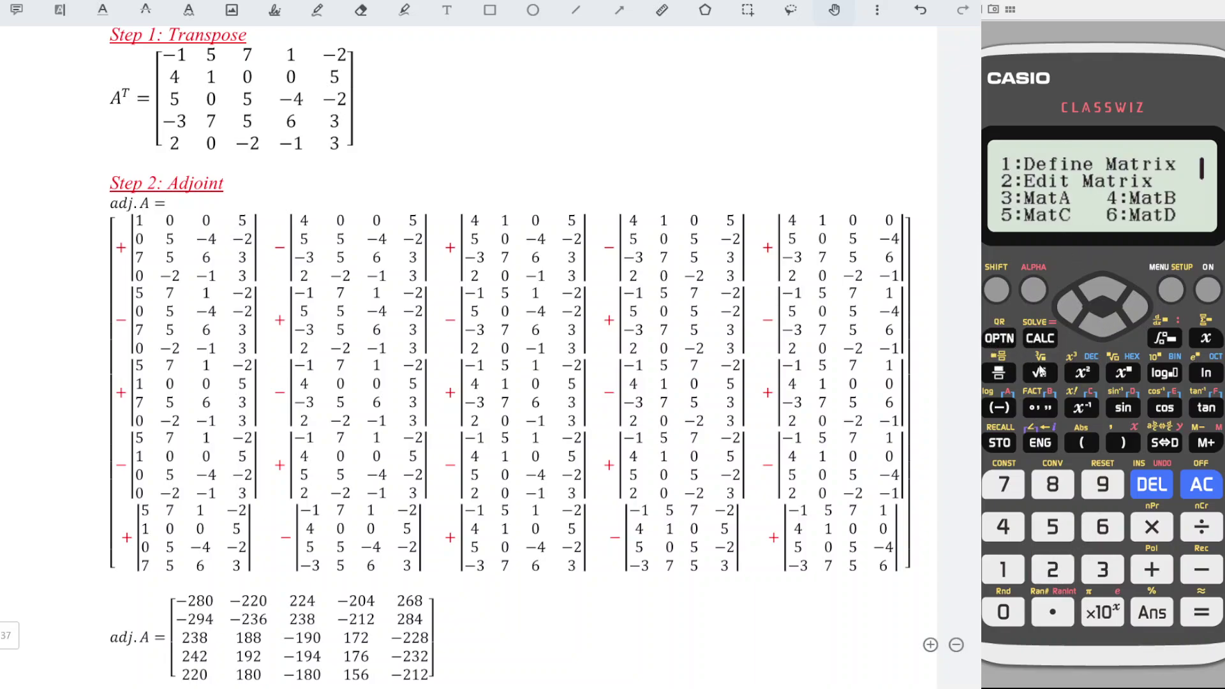
{"action": "left_click", "coordinate": [1101, 570]}
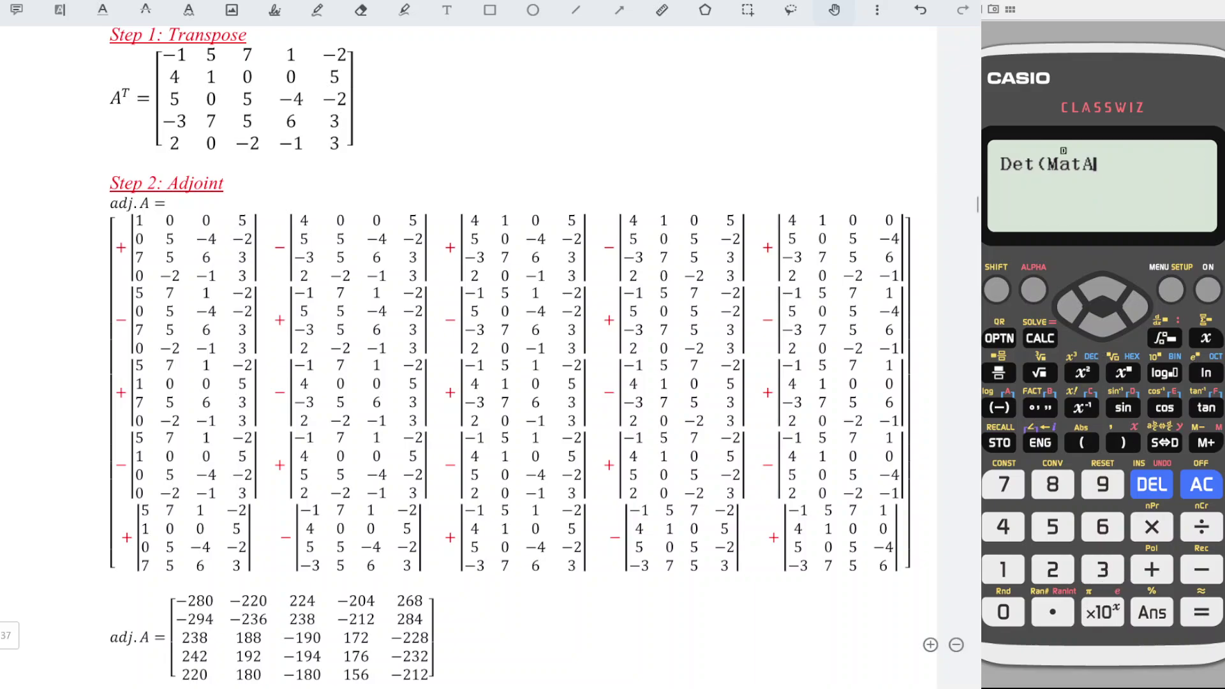
{"action": "left_click", "coordinate": [1065, 309]}
{"action": "left_click", "coordinate": [1064, 312]}
{"action": "left_click", "coordinate": [999, 407]}
{"action": "left_click", "coordinate": [1201, 611]}
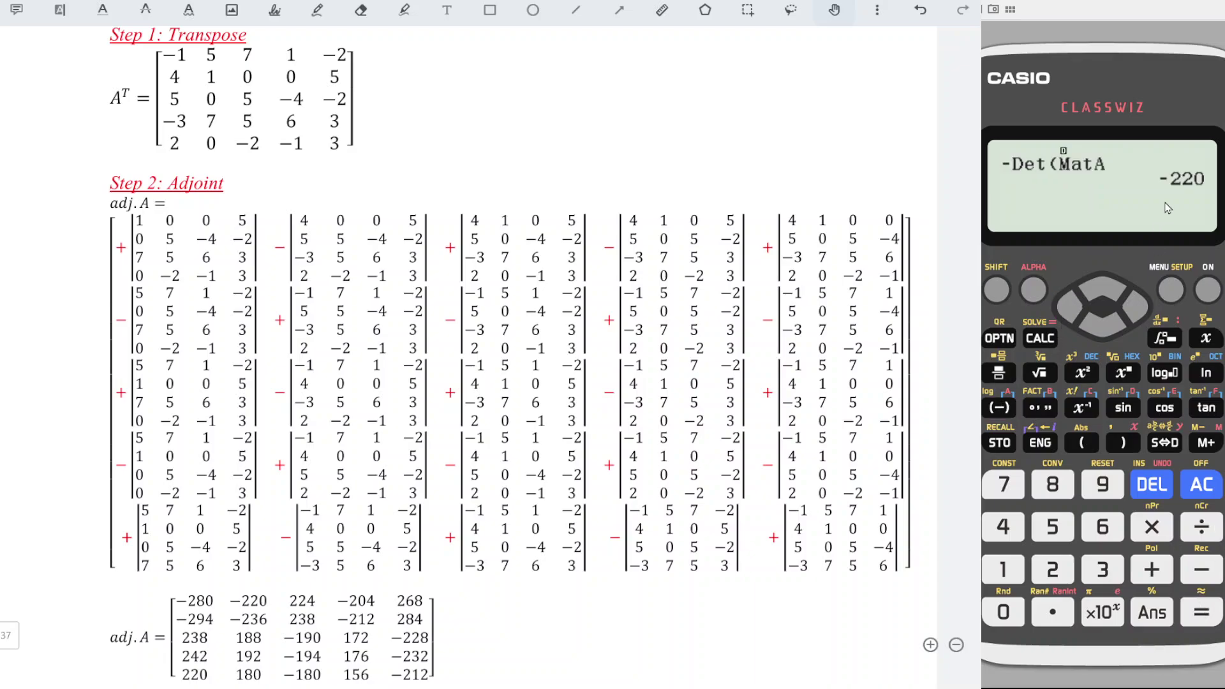